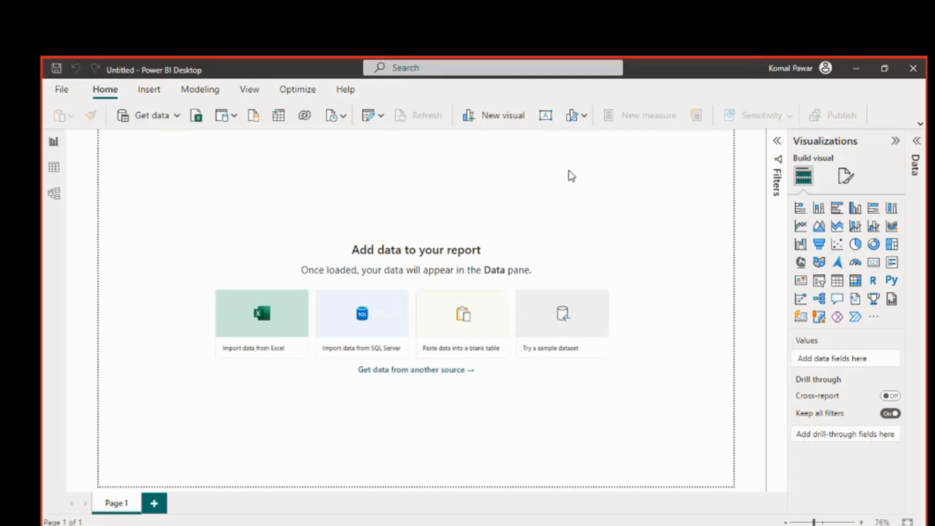
# Import Sheet1 from the Sales Excel workbook and open it for transformation in Power Query Editor
pyautogui.click(171, 120)
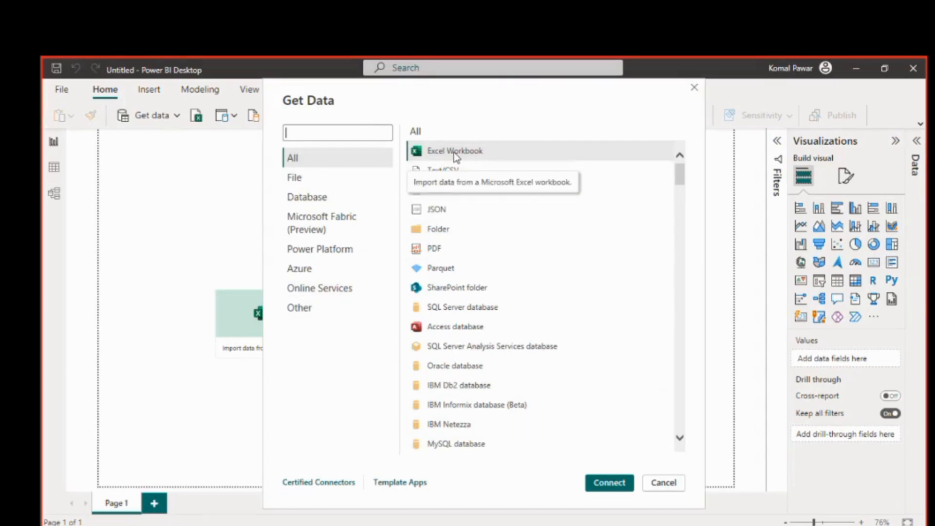
pyautogui.click(607, 482)
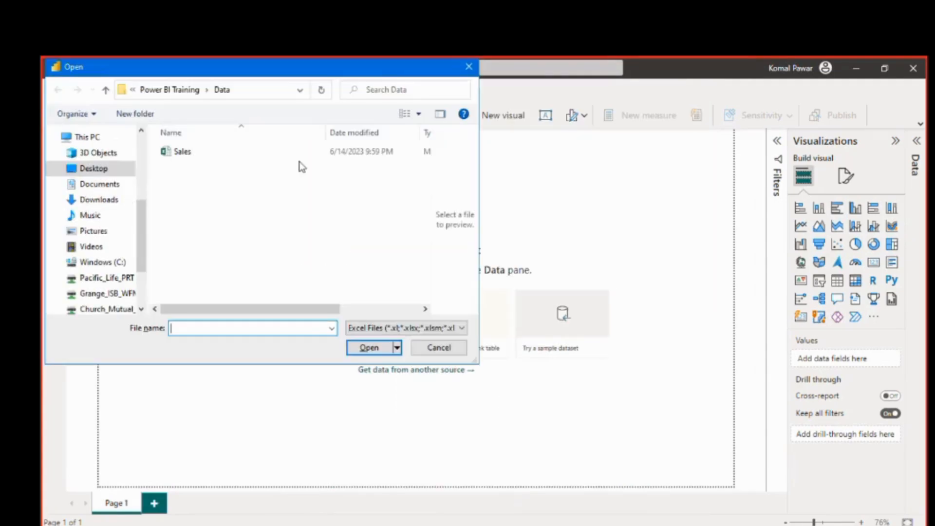
pyautogui.click(199, 155)
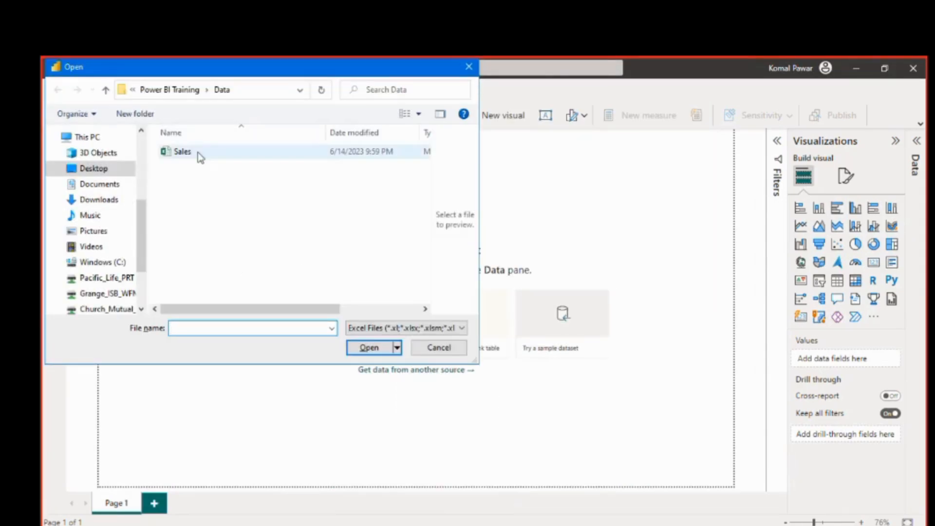
pyautogui.click(366, 346)
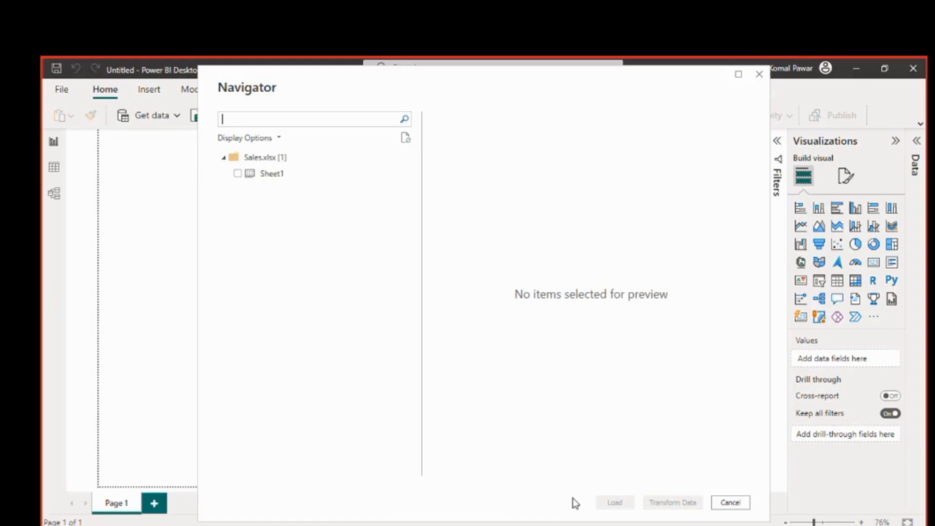
pyautogui.click(238, 174)
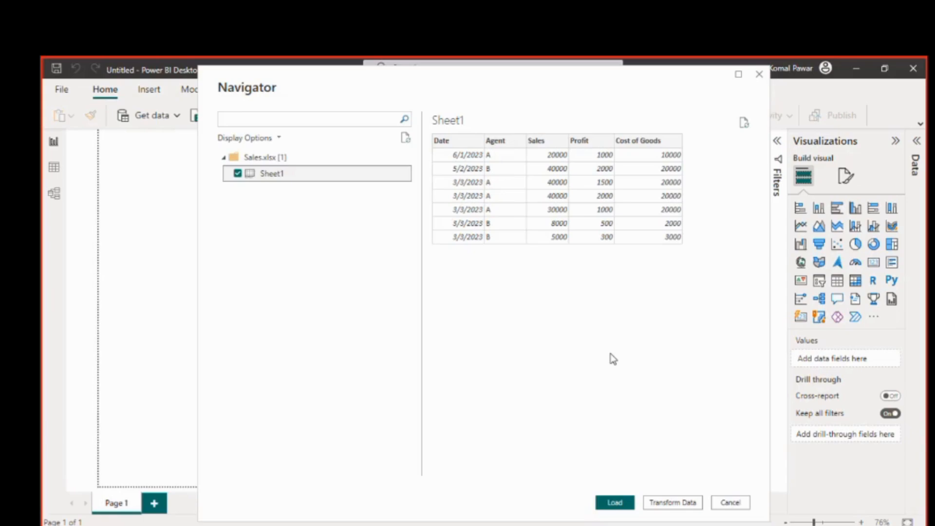
pyautogui.click(668, 506)
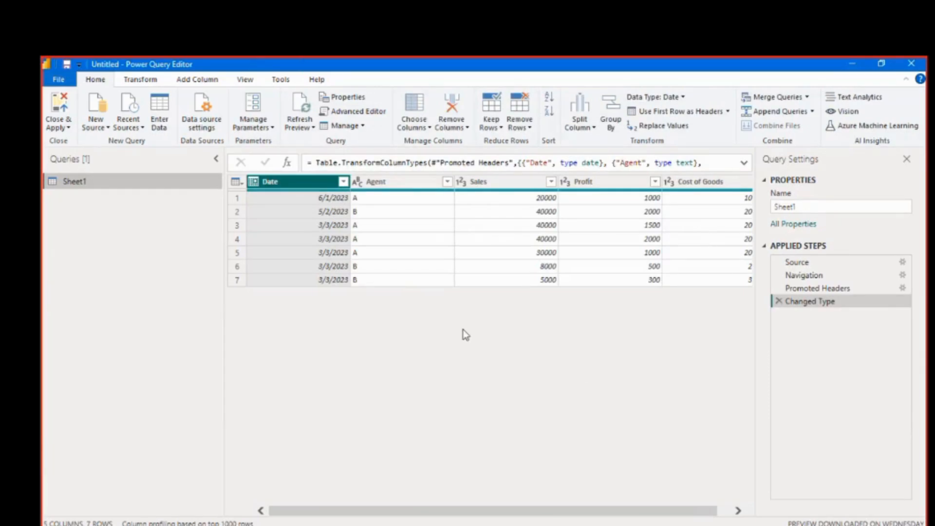
# Switch to the Data Transformation slides to review the topic list, and return to Power Query Editor
pyautogui.hotkey('alt', 'Tab')
pyautogui.hotkey('alt', 'Tab')
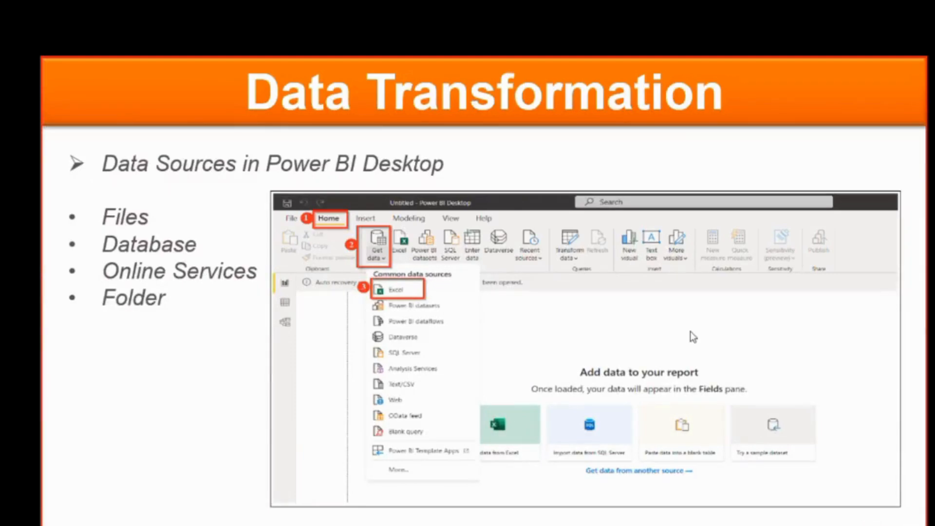
pyautogui.press('Right')
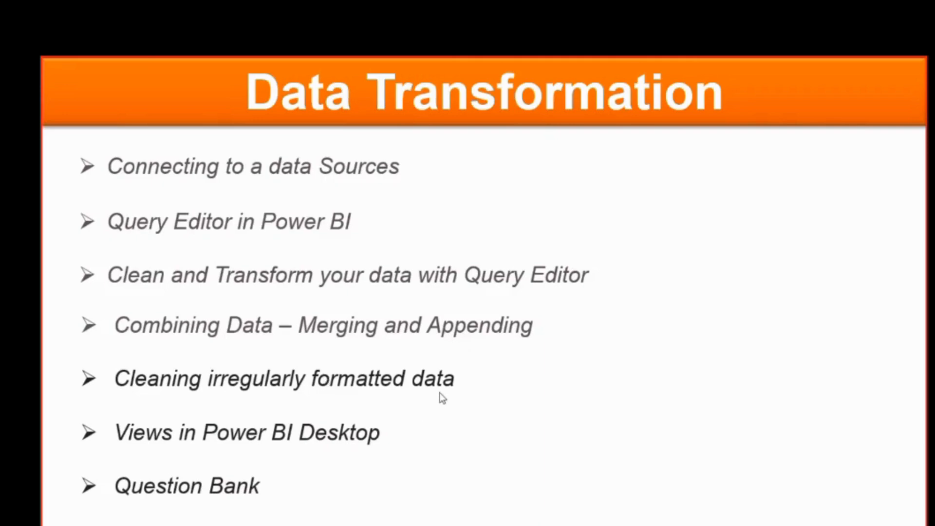
pyautogui.hotkey('alt', 'Tab')
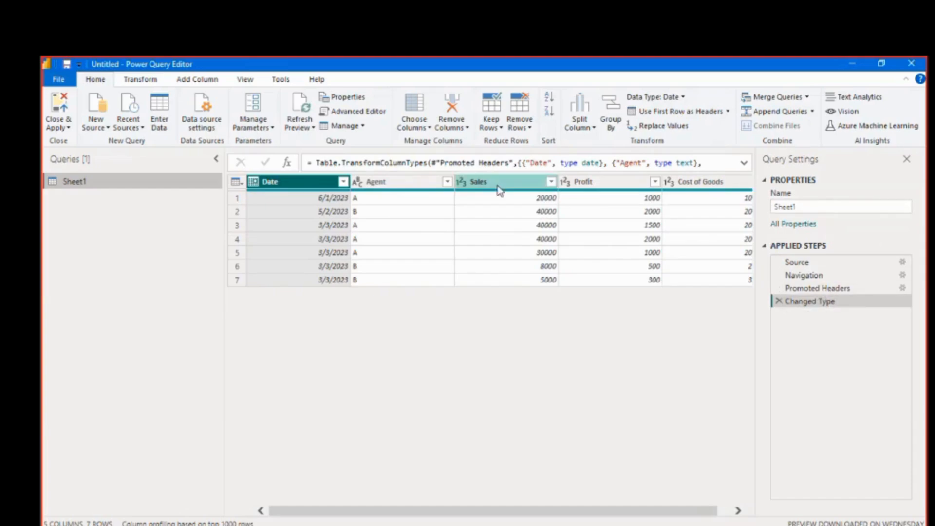
# Compare the commands for transforming existing columns with those for adding new columns while the Date column is selected
pyautogui.moveTo(822, 275); pyautogui.dragTo(814, 367)
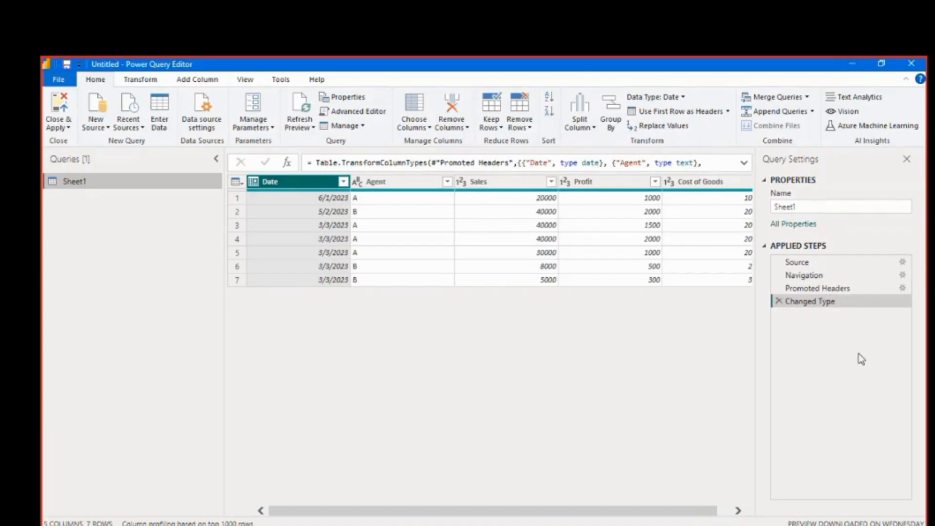
pyautogui.click(184, 82)
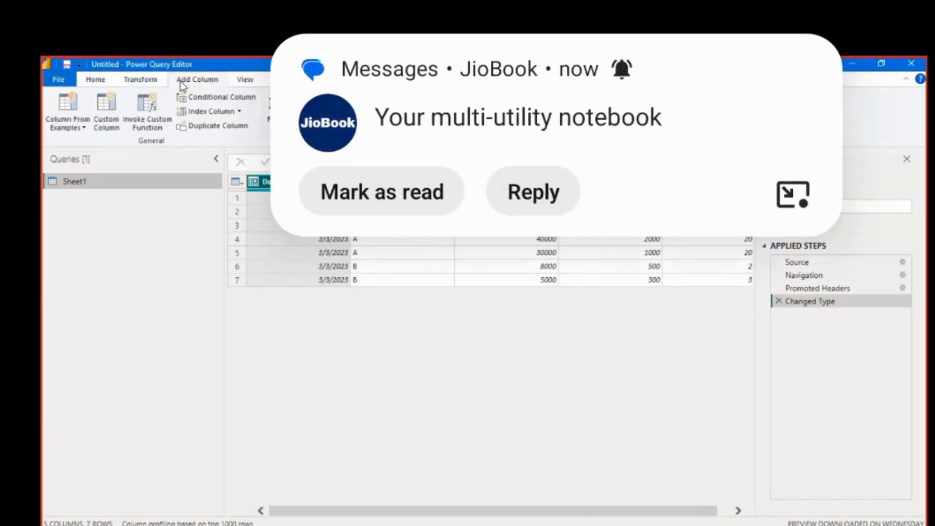
pyautogui.click(140, 80)
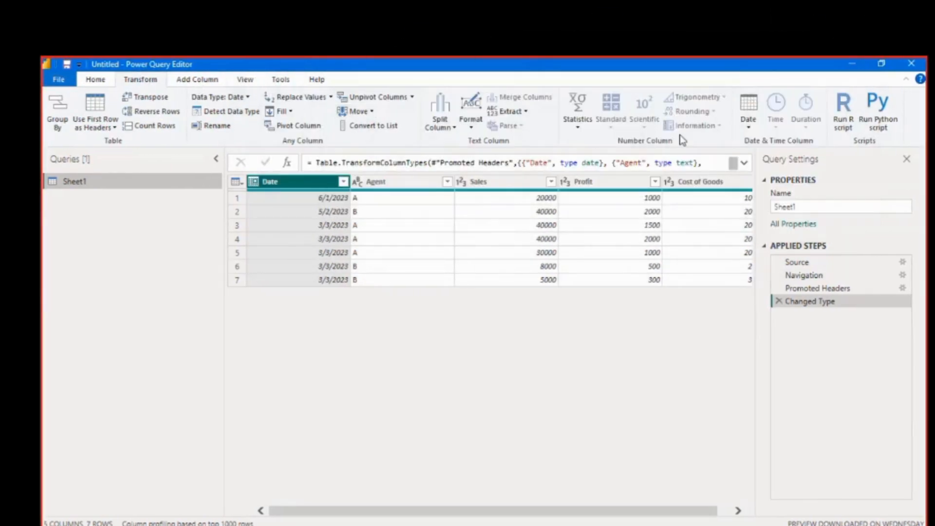
pyautogui.click(200, 81)
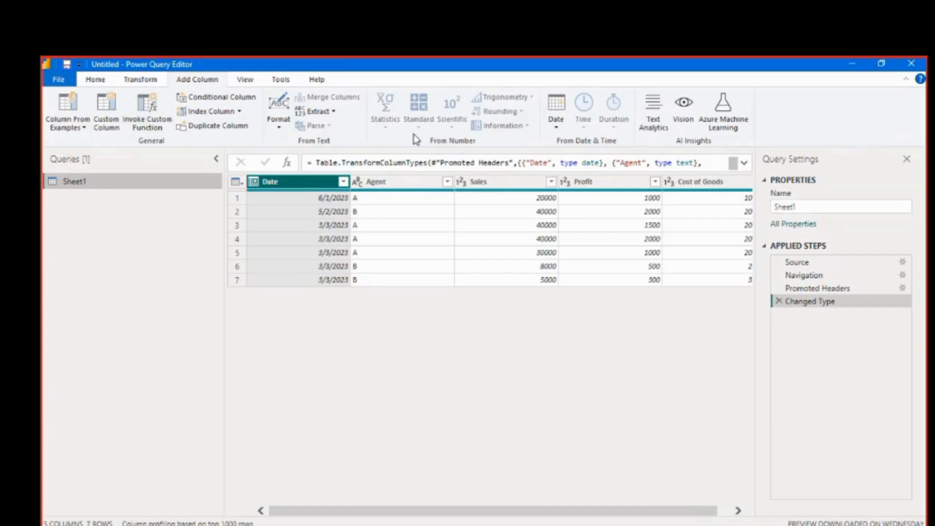
pyautogui.click(142, 81)
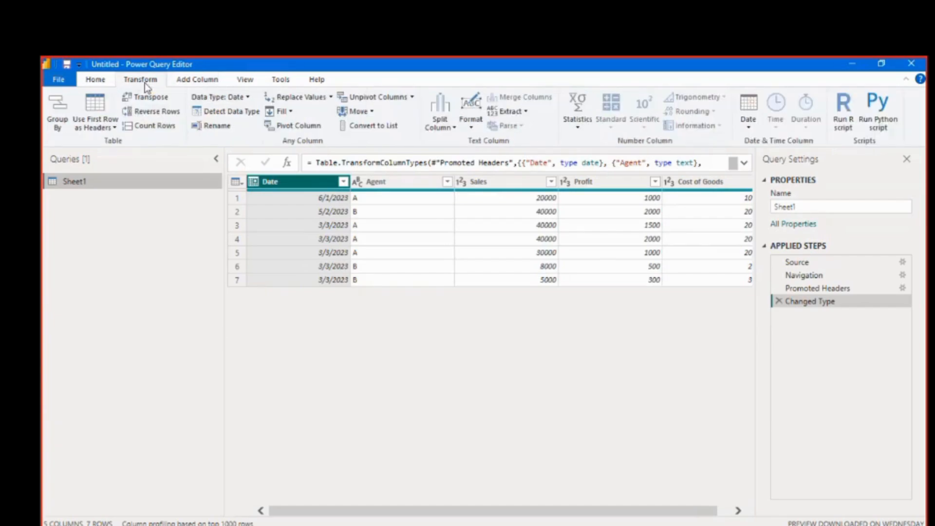
pyautogui.click(181, 81)
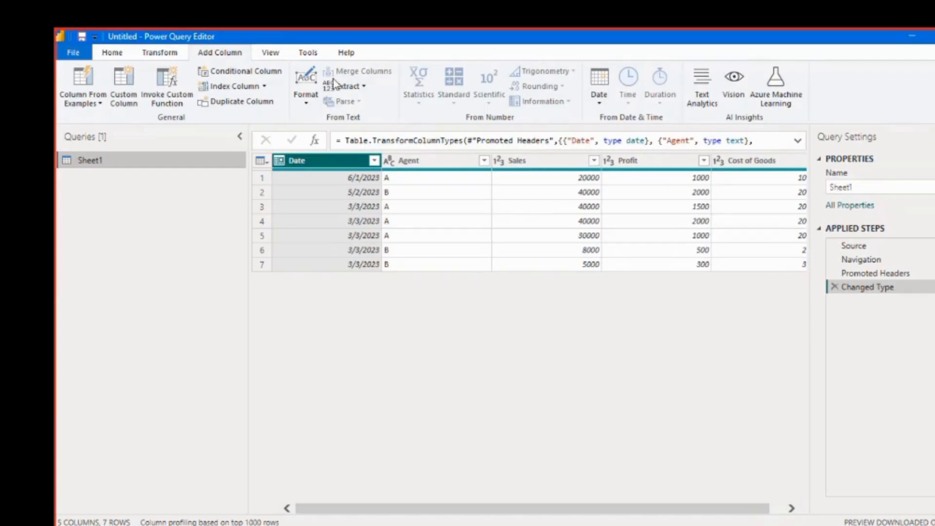
pyautogui.click(160, 53)
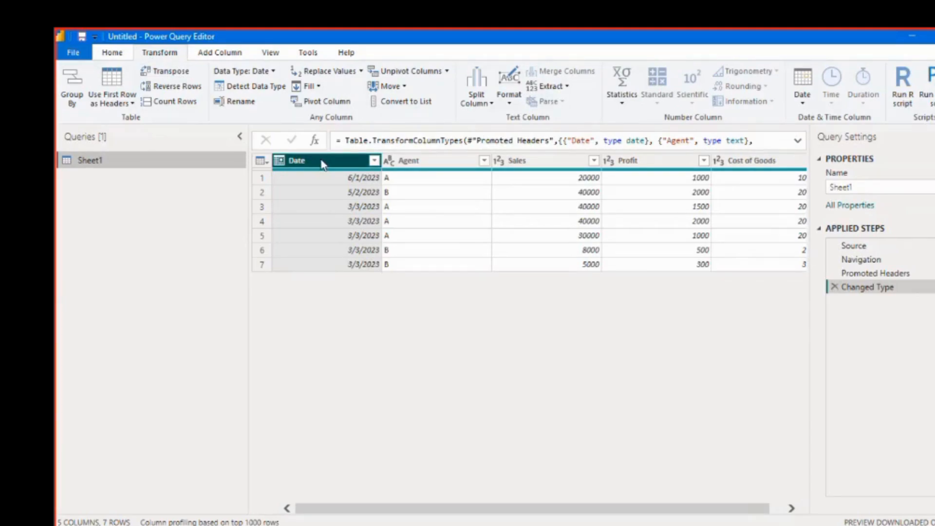
pyautogui.click(231, 52)
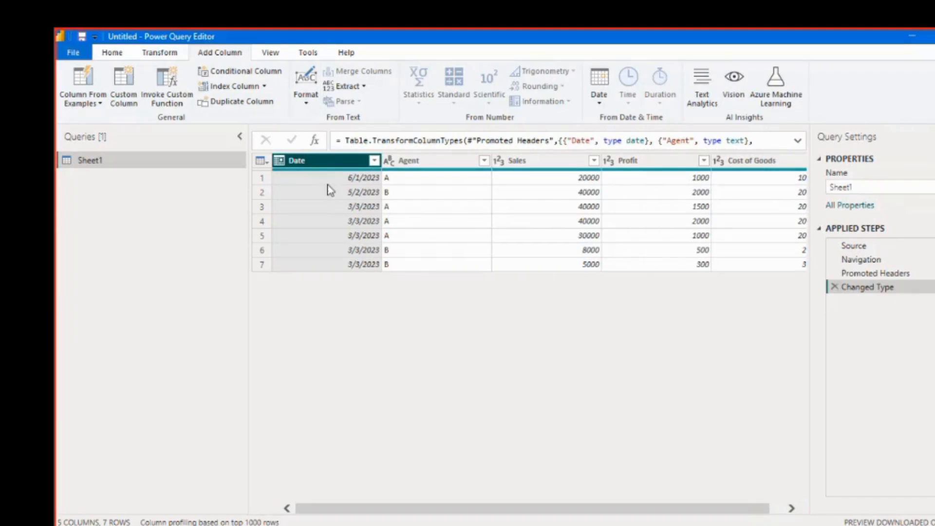
# Examine which date, text format and standard arithmetic operations can add a column from the Date, Agent and Sales columns
pyautogui.click(600, 94)
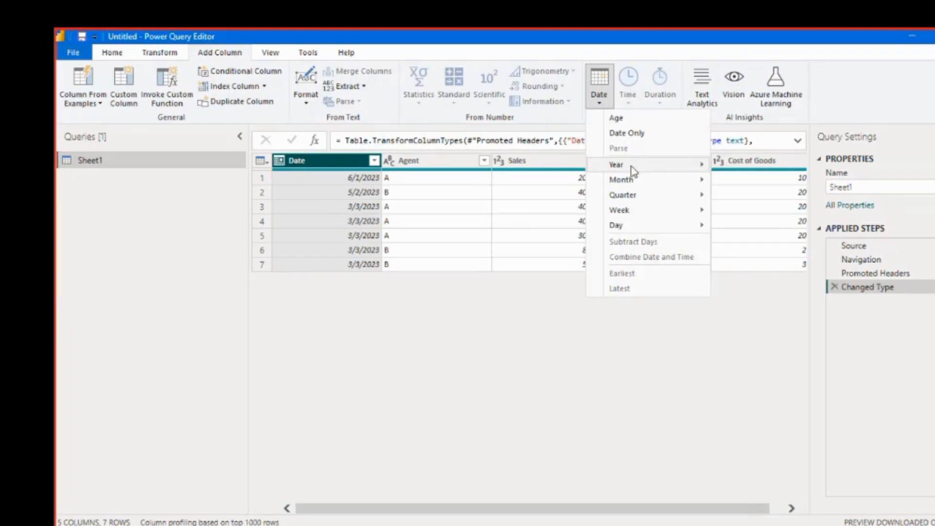
pyautogui.moveTo(695, 169)
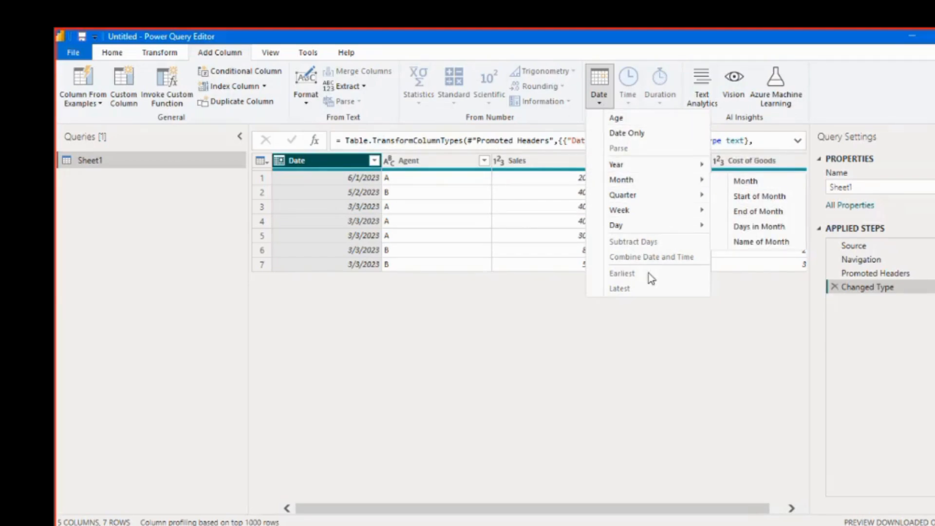
pyautogui.click(545, 375)
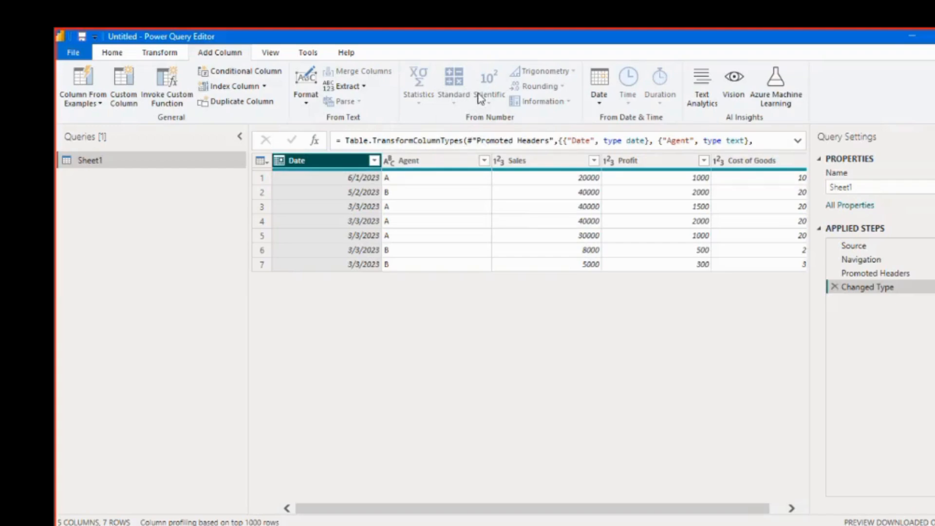
pyautogui.click(414, 161)
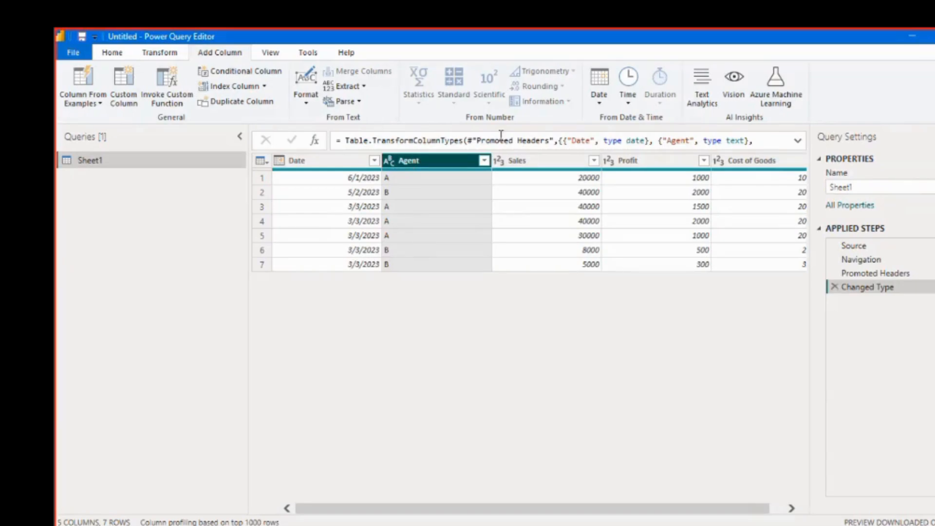
pyautogui.click(598, 95)
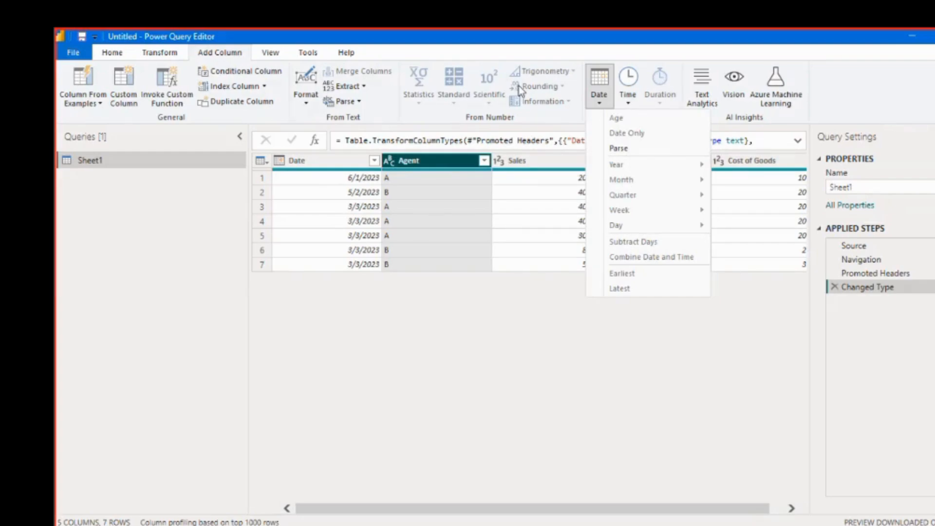
pyautogui.click(306, 104)
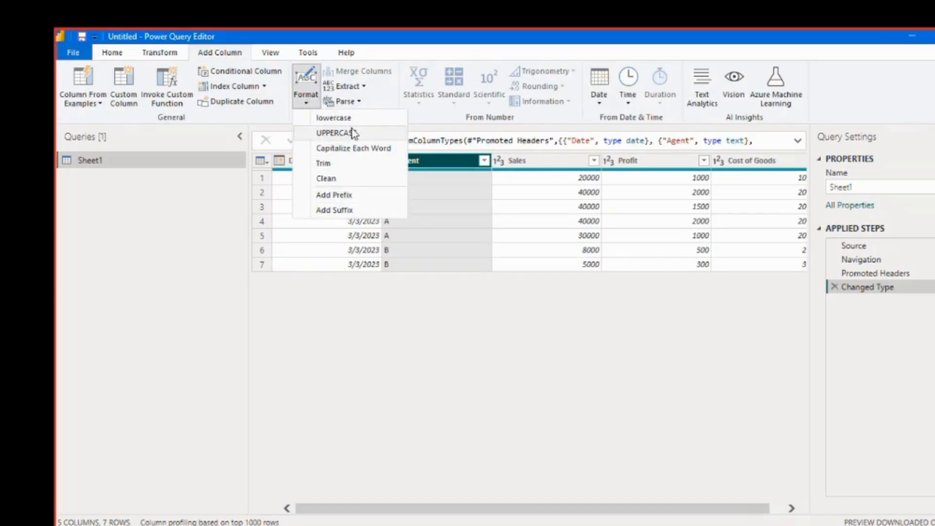
pyautogui.click(504, 298)
pyautogui.click(533, 168)
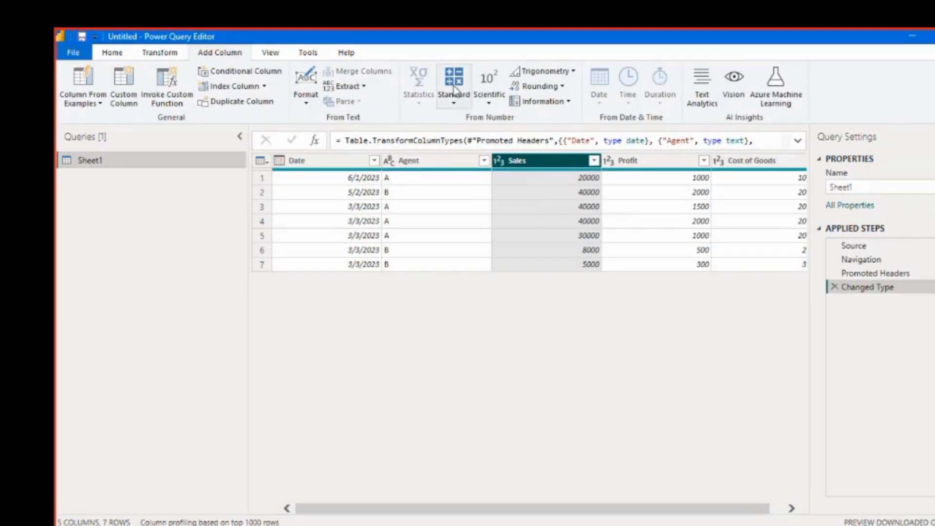
pyautogui.click(460, 105)
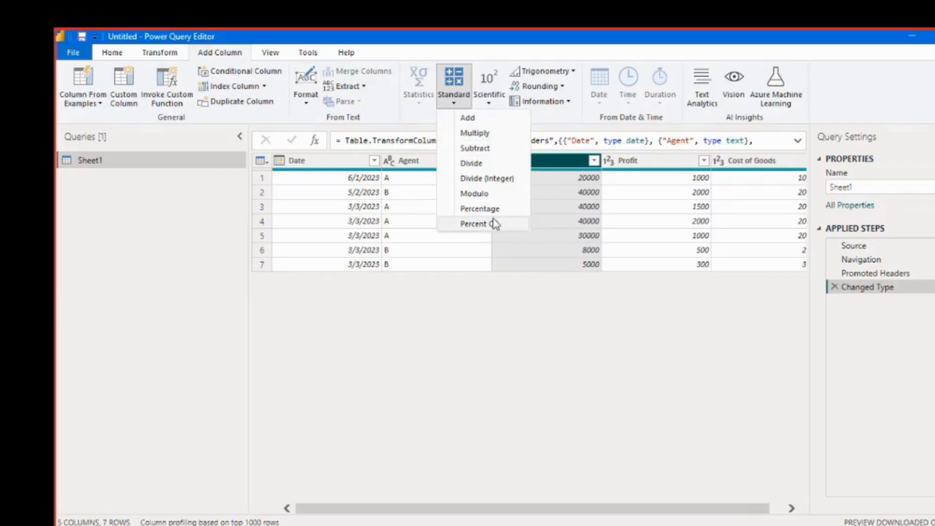
pyautogui.click(602, 102)
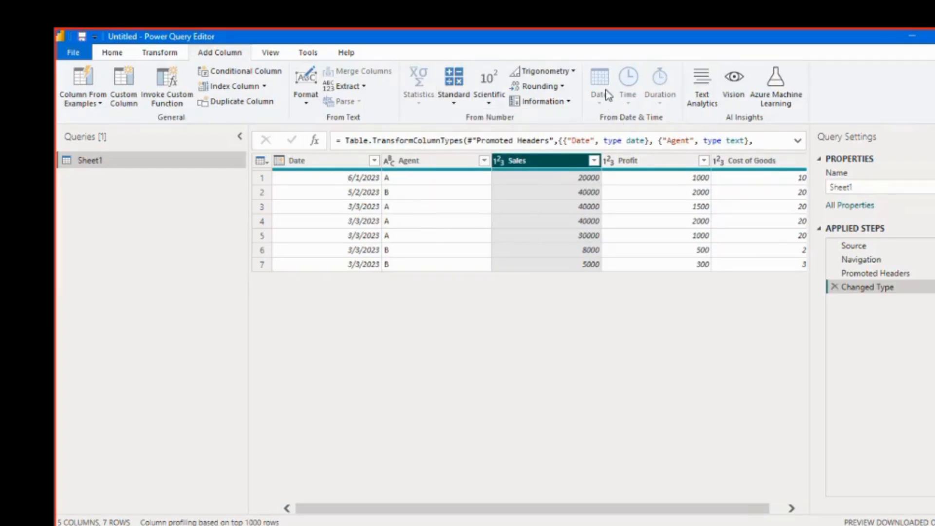
# Add a new column with the name of the month from the Date column, and check it at the table's end
pyautogui.click(332, 165)
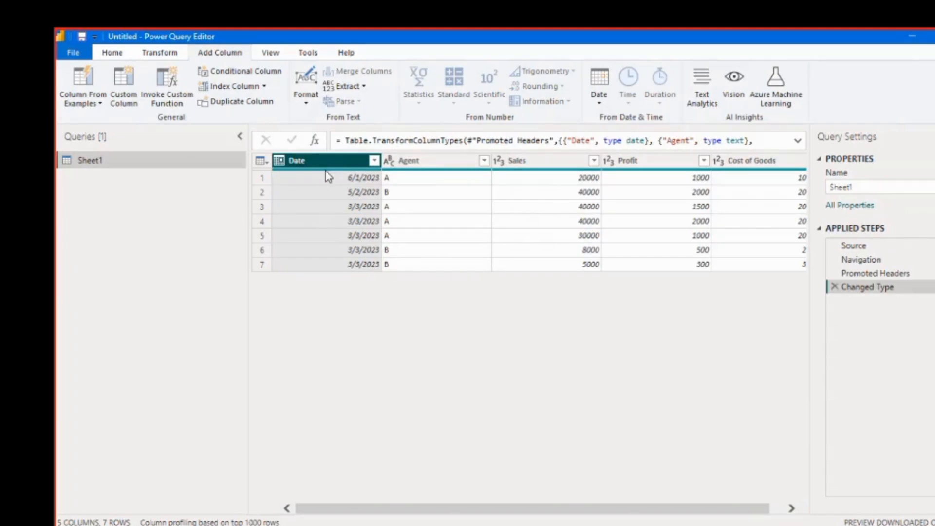
pyautogui.click(597, 104)
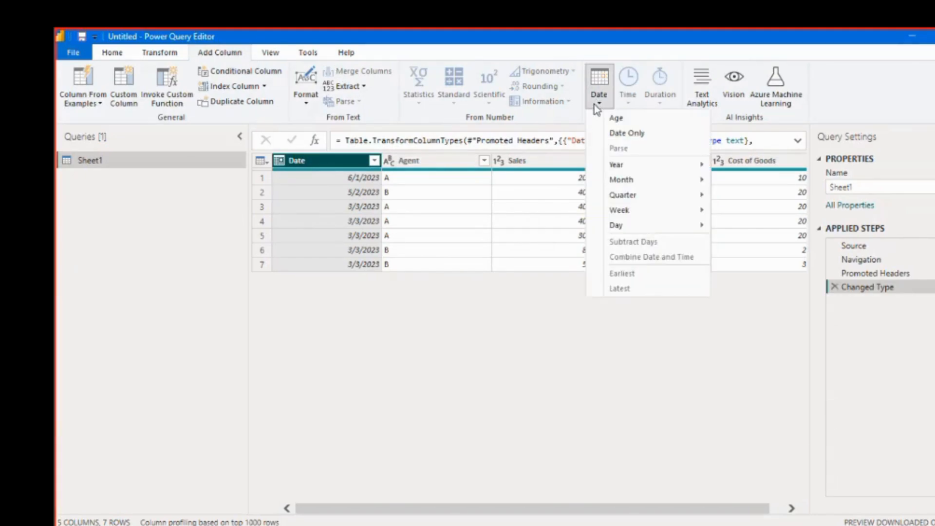
pyautogui.moveTo(649, 180)
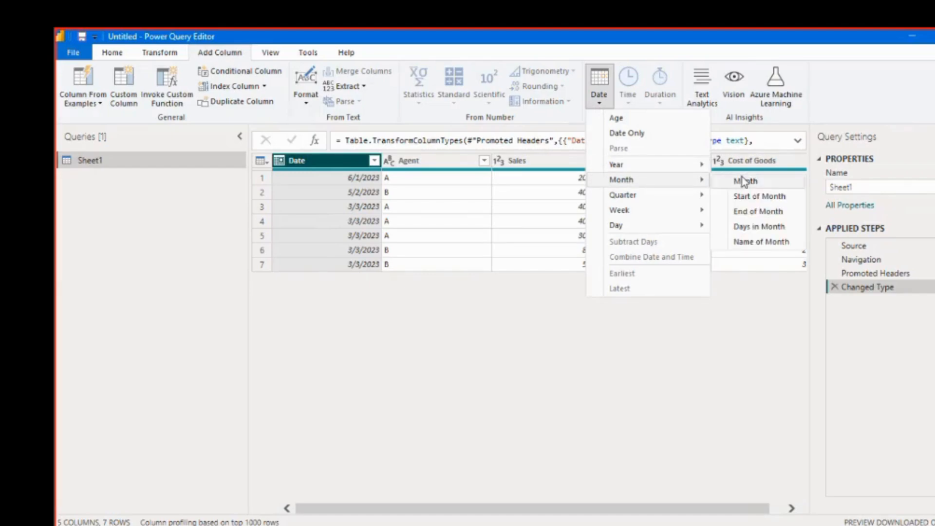
pyautogui.click(740, 242)
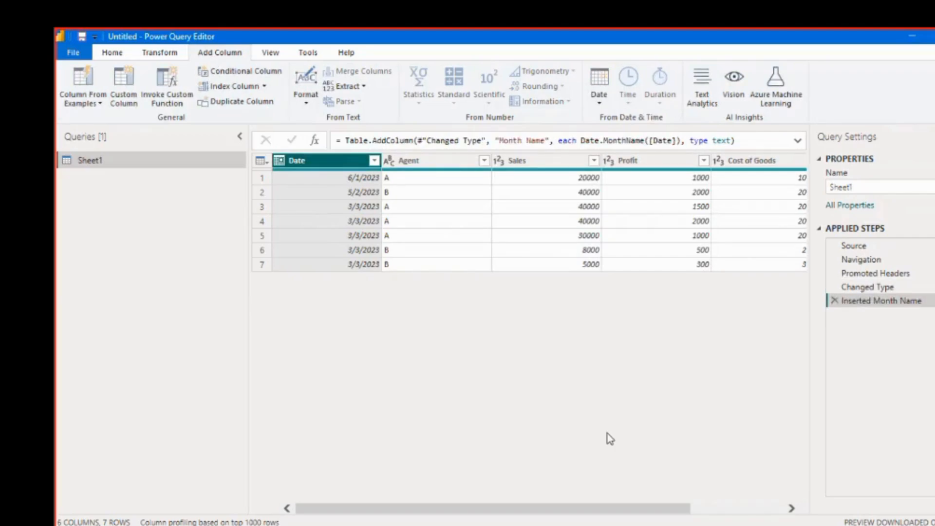
pyautogui.moveTo(670, 508); pyautogui.dragTo(784, 512)
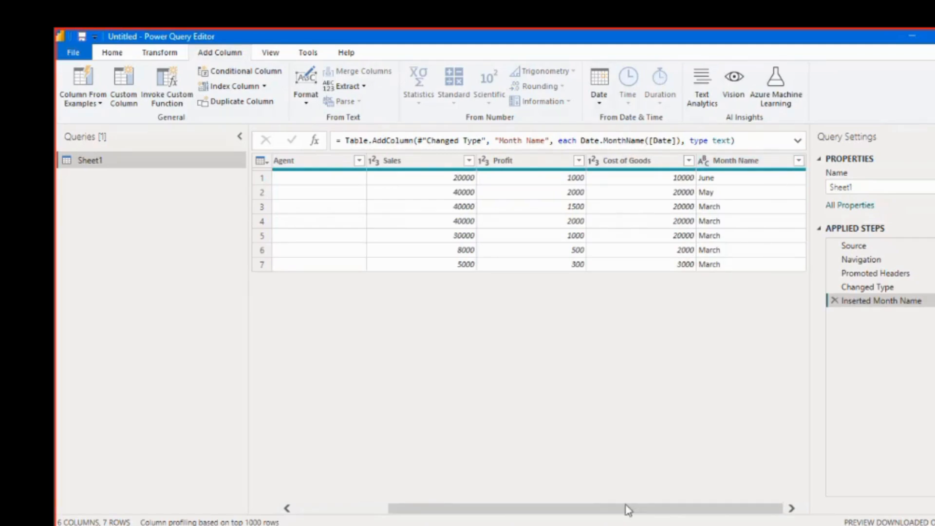
pyautogui.moveTo(592, 508); pyautogui.dragTo(290, 509)
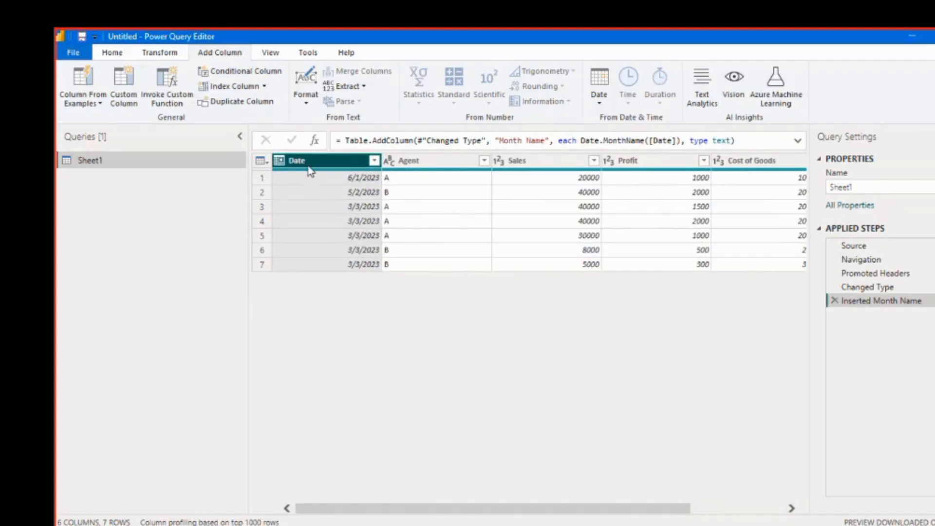
# Transform the existing Date column in place so that it holds the name of the month
pyautogui.click(160, 53)
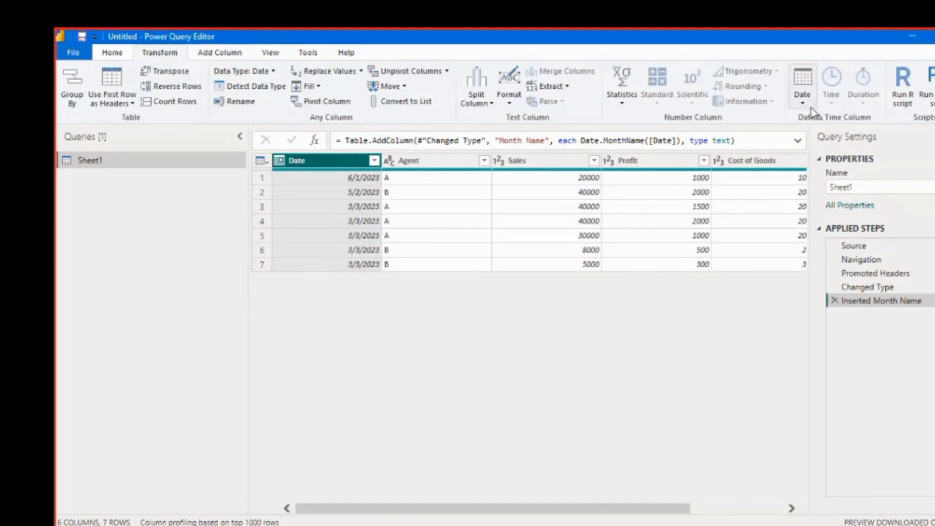
pyautogui.click(799, 106)
pyautogui.moveTo(844, 180)
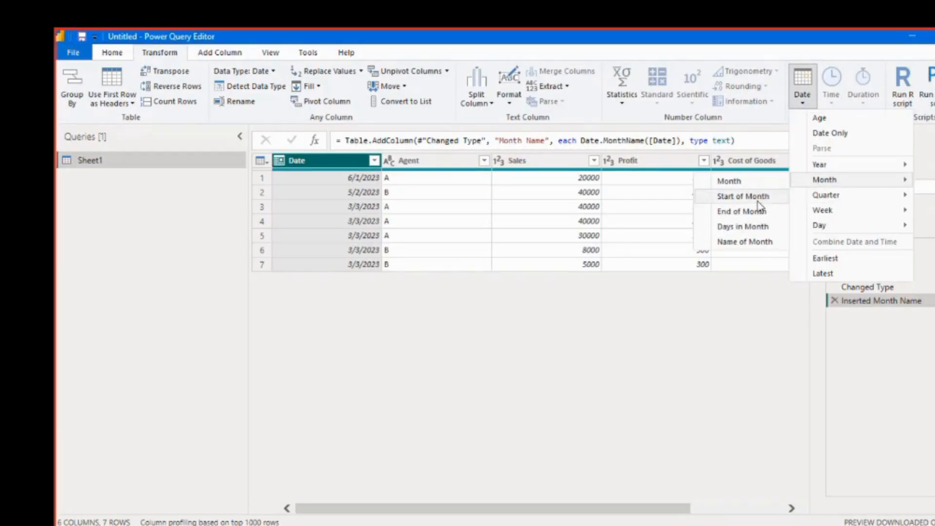
pyautogui.click(744, 243)
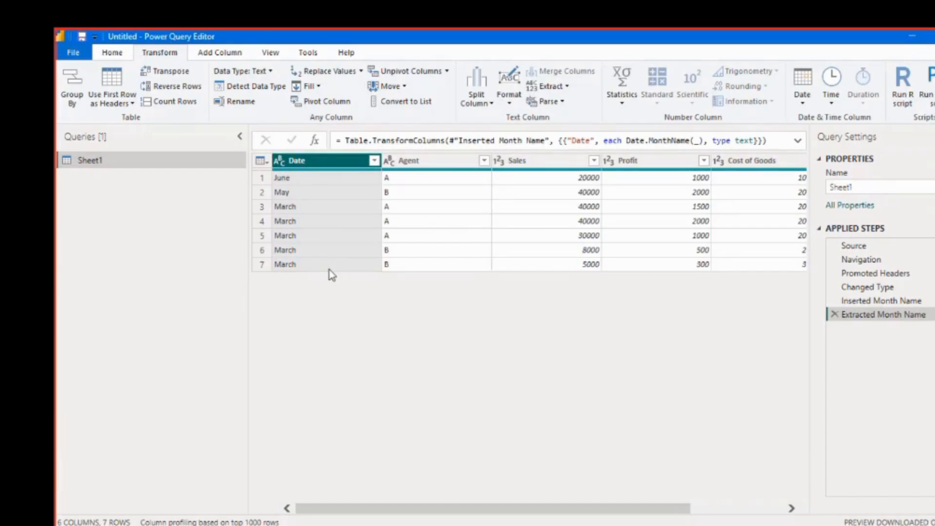
# Delete the Extracted Month Name step from the query's applied steps
pyautogui.click(834, 315)
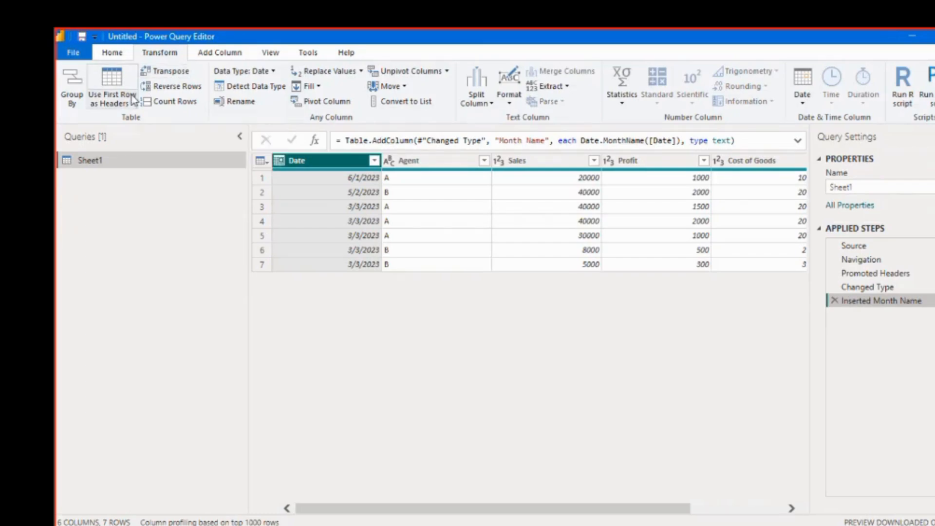
# Demote the column headers into the first row, and promote that row back to headers
pyautogui.click(121, 102)
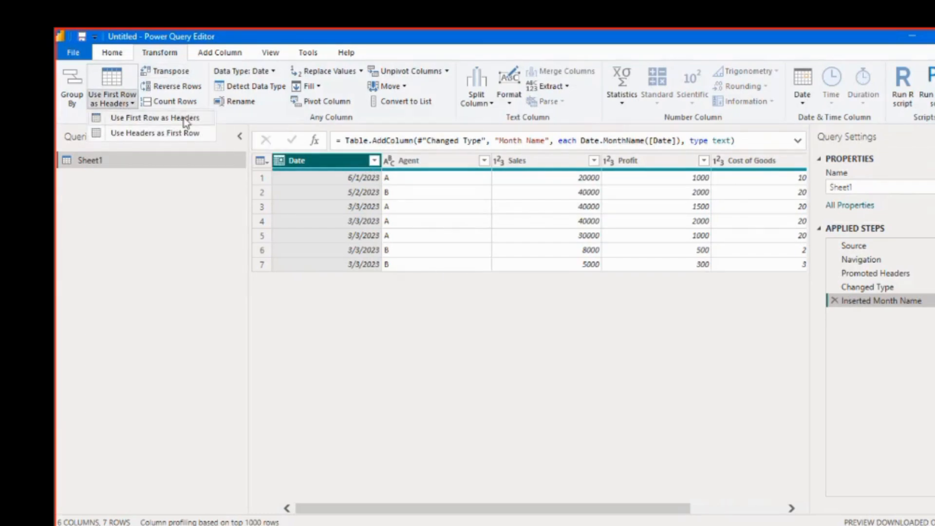
pyautogui.click(152, 134)
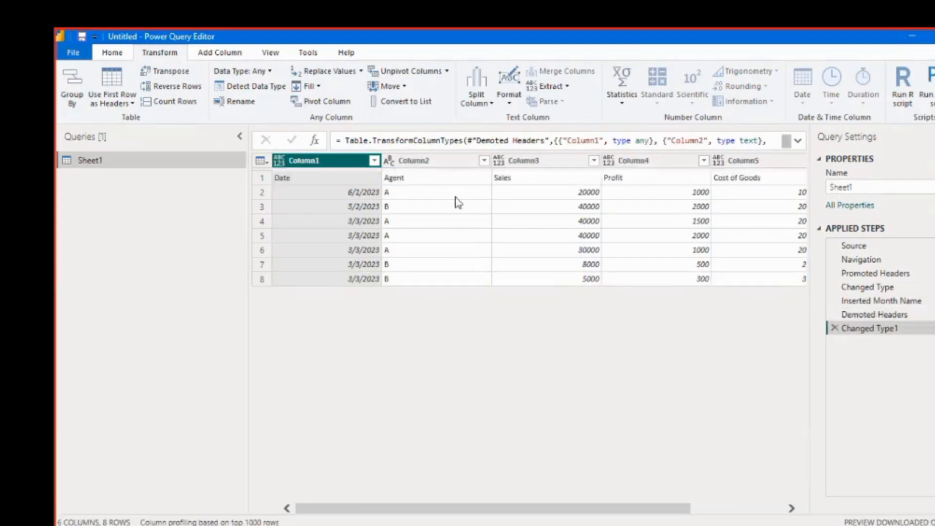
pyautogui.click(116, 100)
pyautogui.click(136, 119)
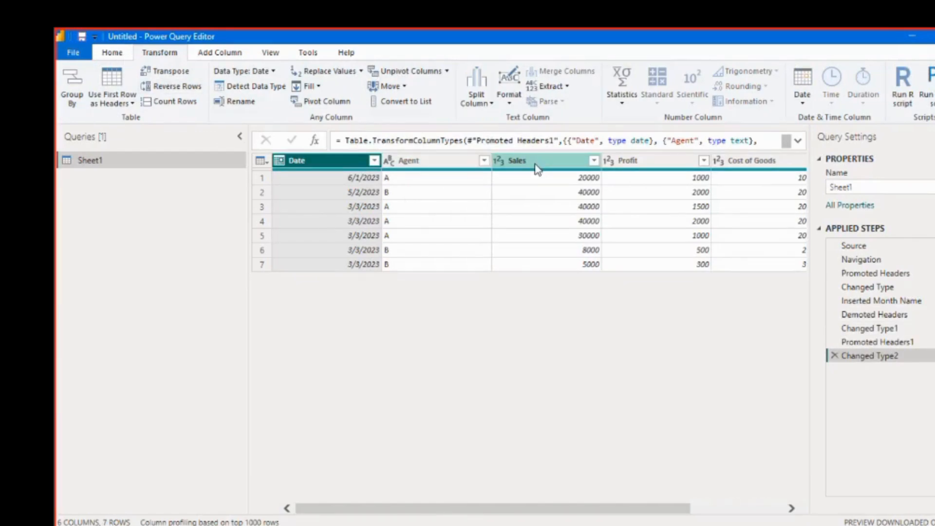
# Review the text format options for transforming a column, and switch to the PowerPoint slide show
pyautogui.click(509, 99)
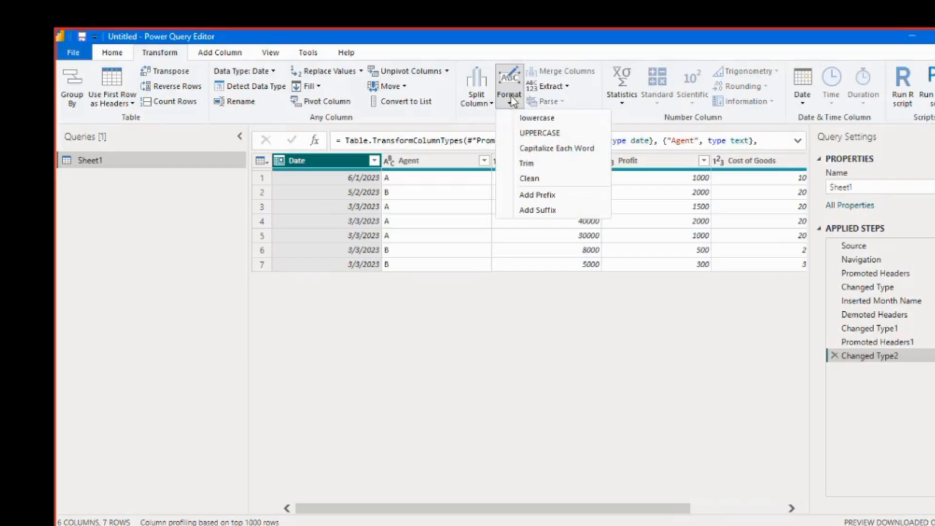
pyautogui.click(533, 316)
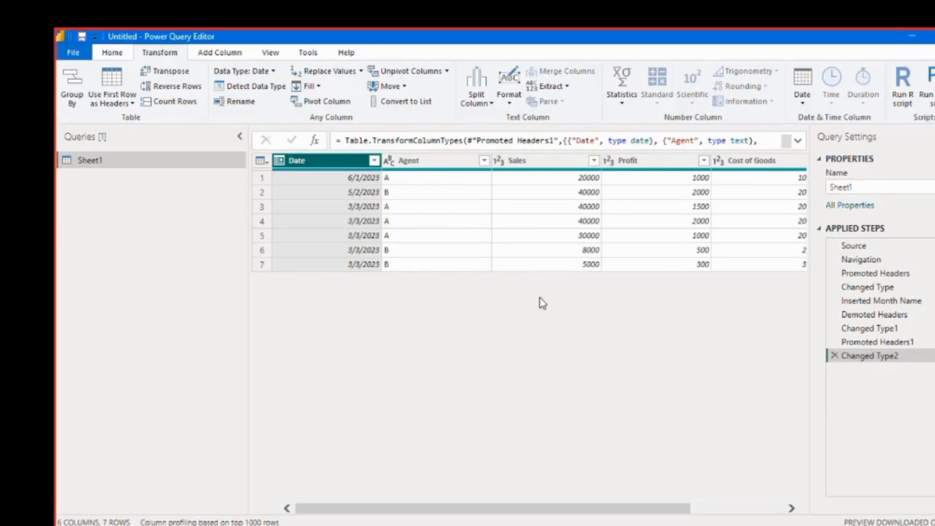
pyautogui.hotkey('alt', 'Tab')
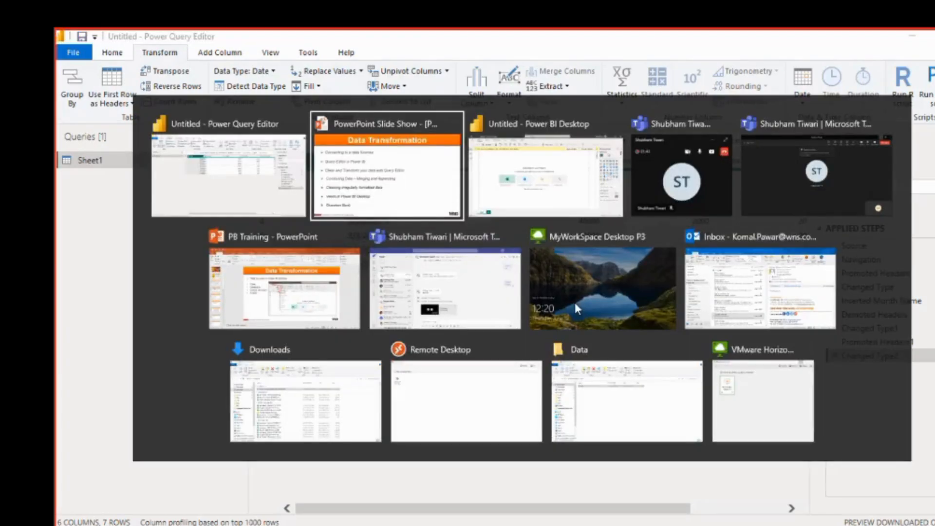
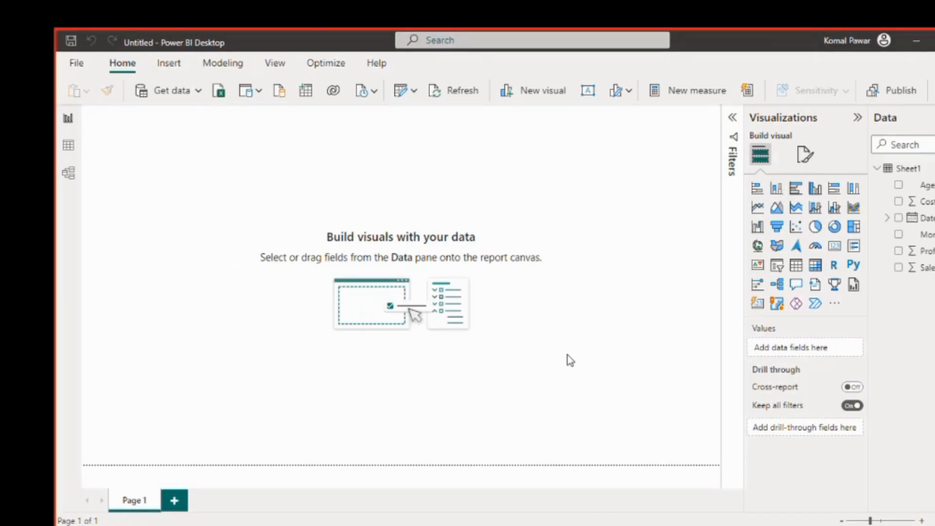
# Add a stacked column chart of Sales by Agent at the report page's left edge, and widen it to about double
pyautogui.click(778, 190)
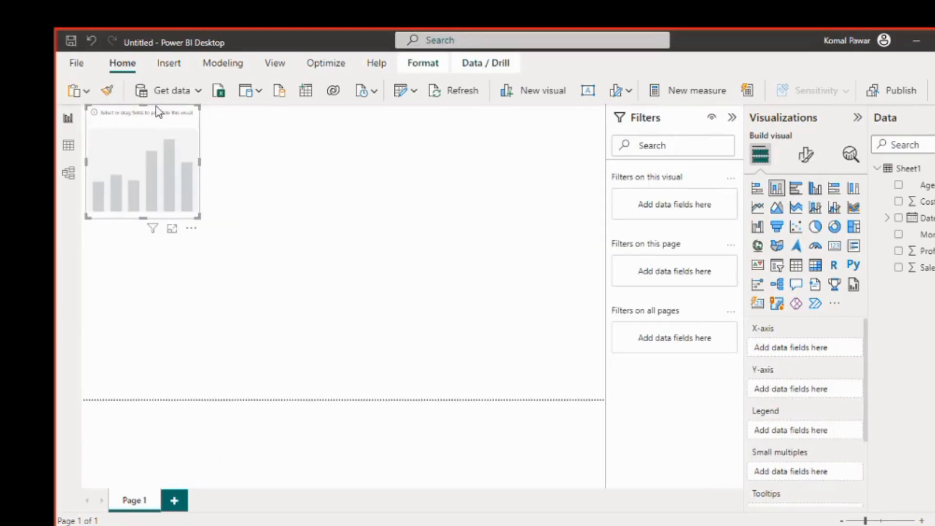
pyautogui.moveTo(198, 132); pyautogui.dragTo(196, 195)
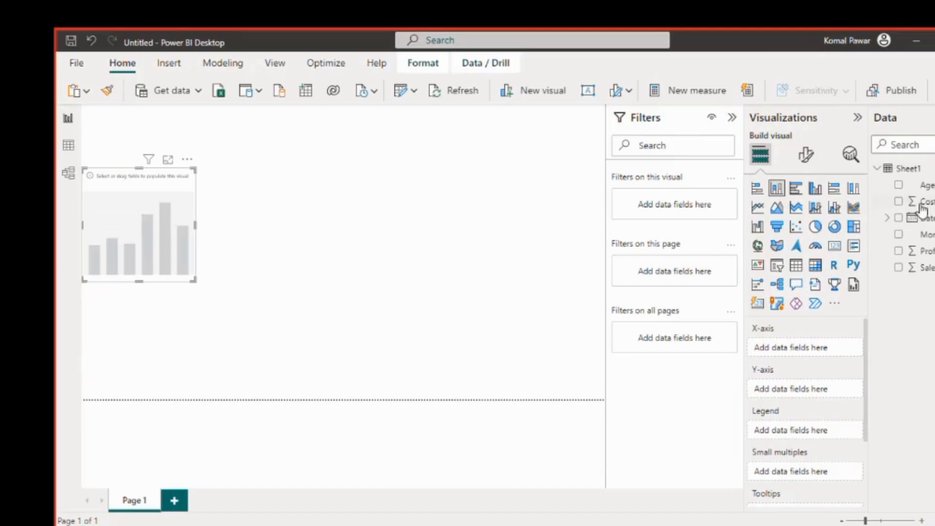
pyautogui.click(898, 185)
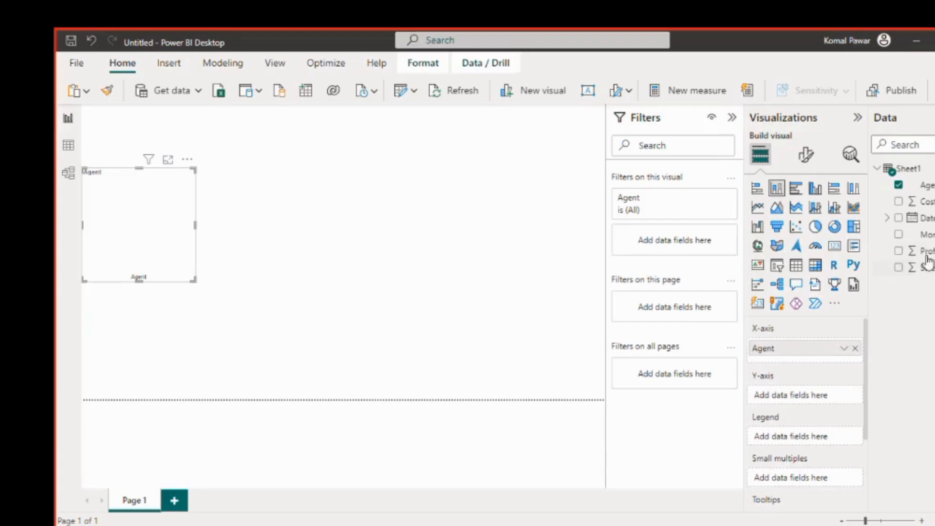
pyautogui.click(898, 267)
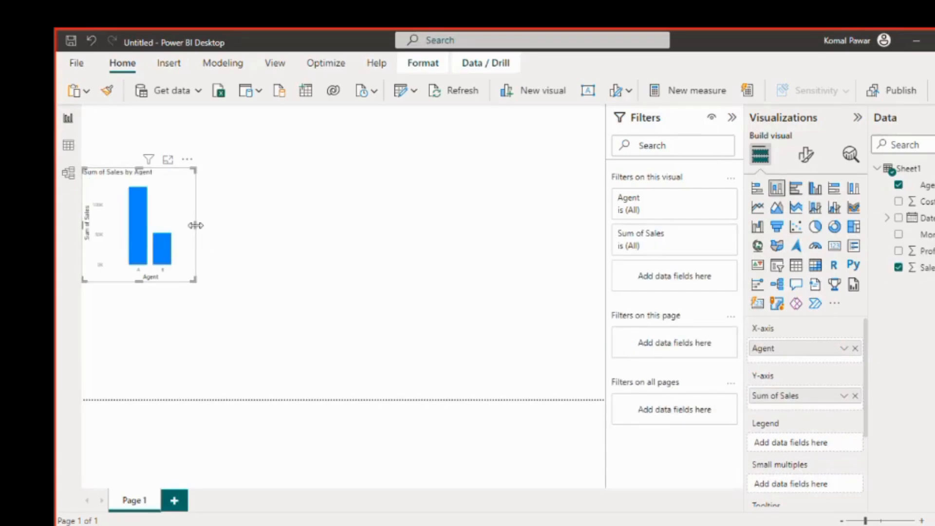
pyautogui.moveTo(195, 225); pyautogui.dragTo(305, 227)
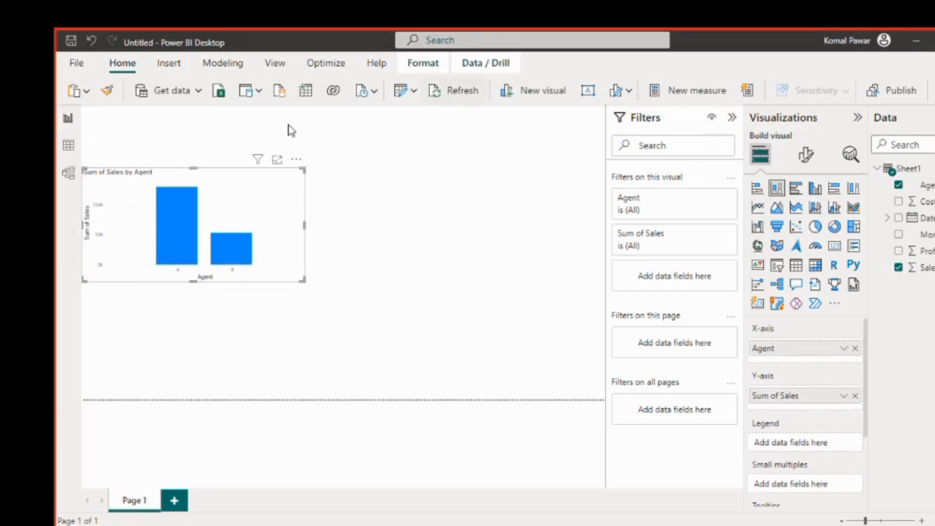
pyautogui.click(368, 223)
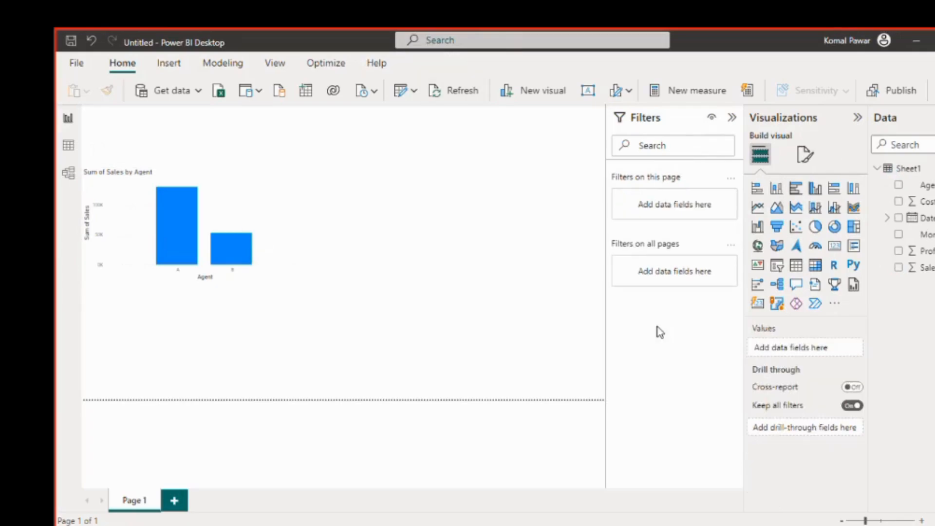
# Add a pie chart of Profit by Agent beside the column chart
pyautogui.click(815, 226)
pyautogui.moveTo(271, 129); pyautogui.dragTo(474, 190)
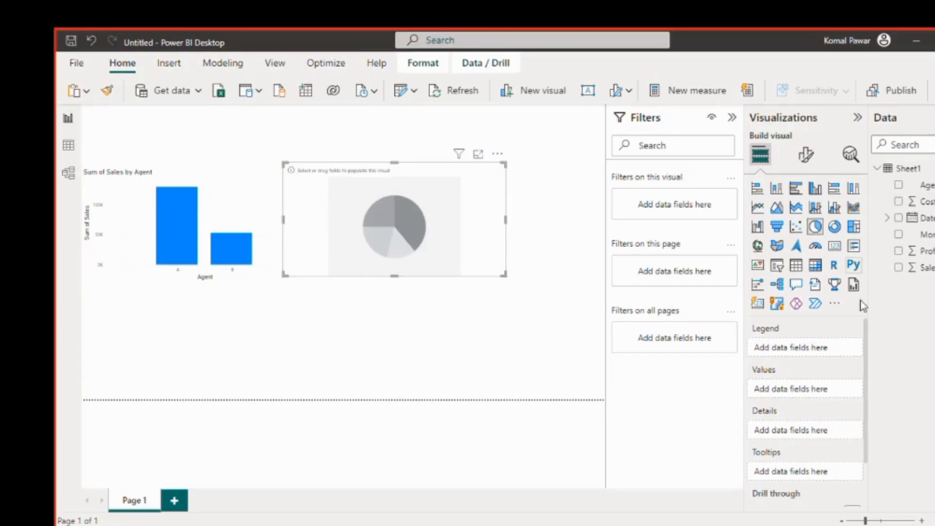
pyautogui.click(898, 185)
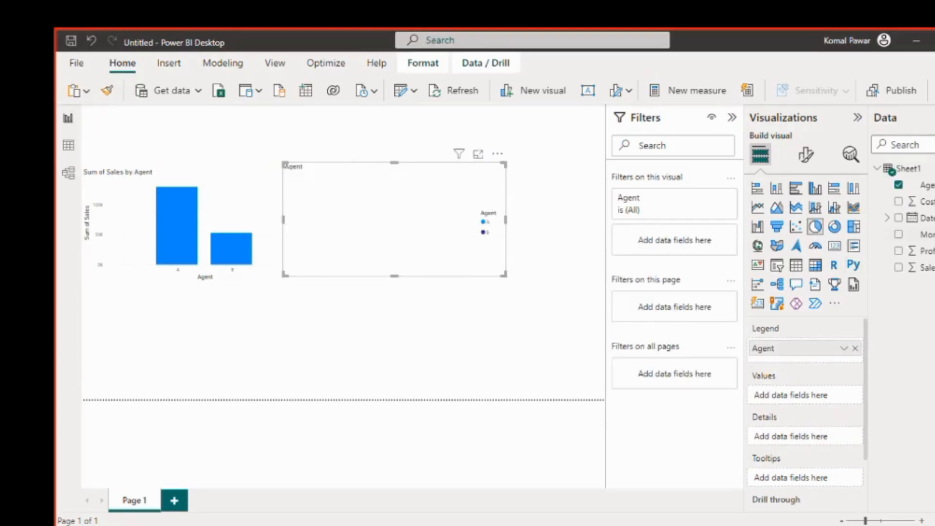
pyautogui.click(898, 250)
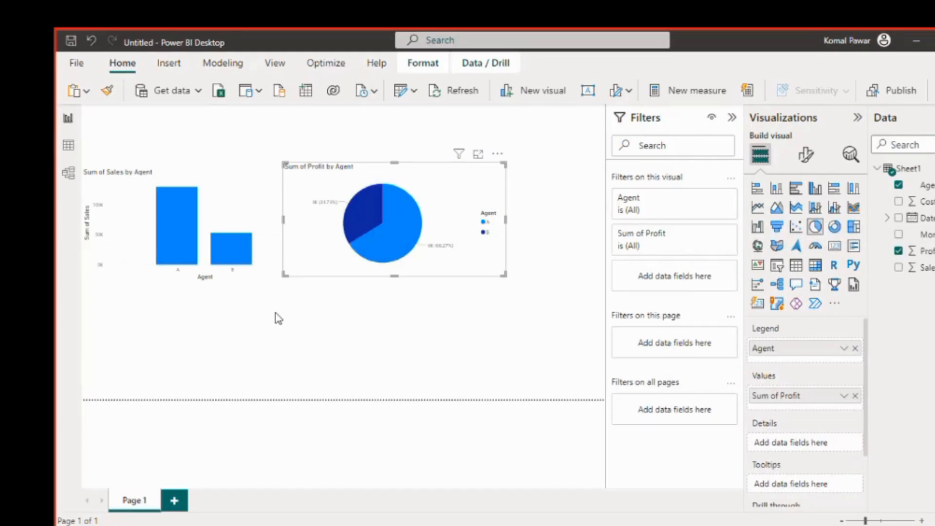
pyautogui.click(436, 315)
# Add a Month Name slicer beside the pie chart, and shrink it to fit around its list of months
pyautogui.click(776, 265)
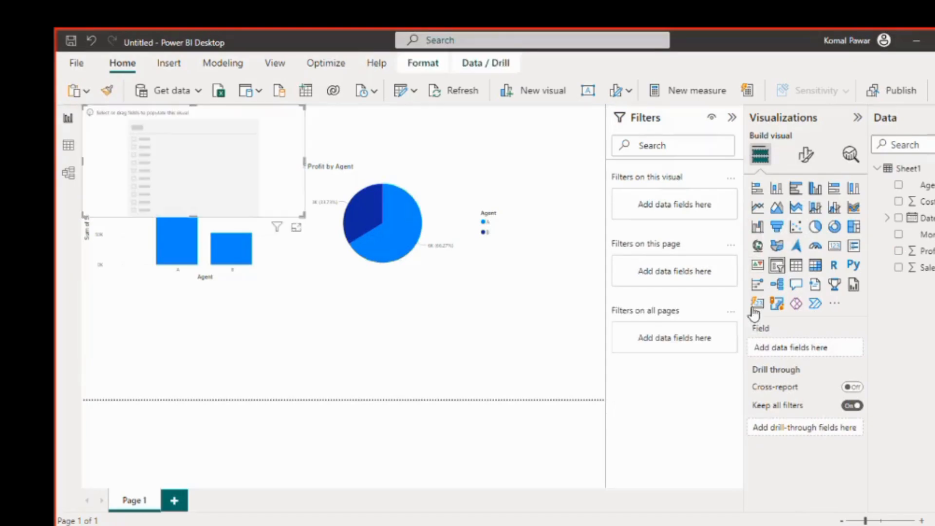
pyautogui.moveTo(248, 117); pyautogui.dragTo(587, 173)
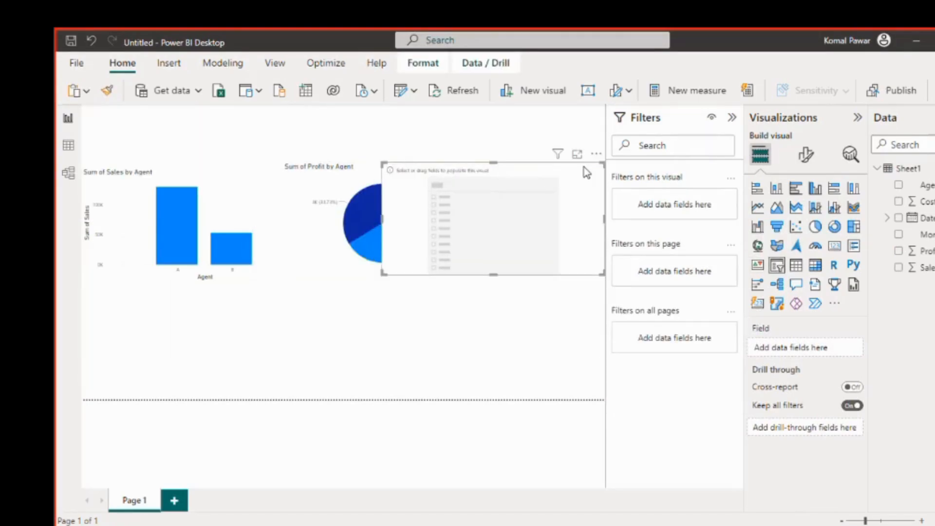
pyautogui.click(898, 236)
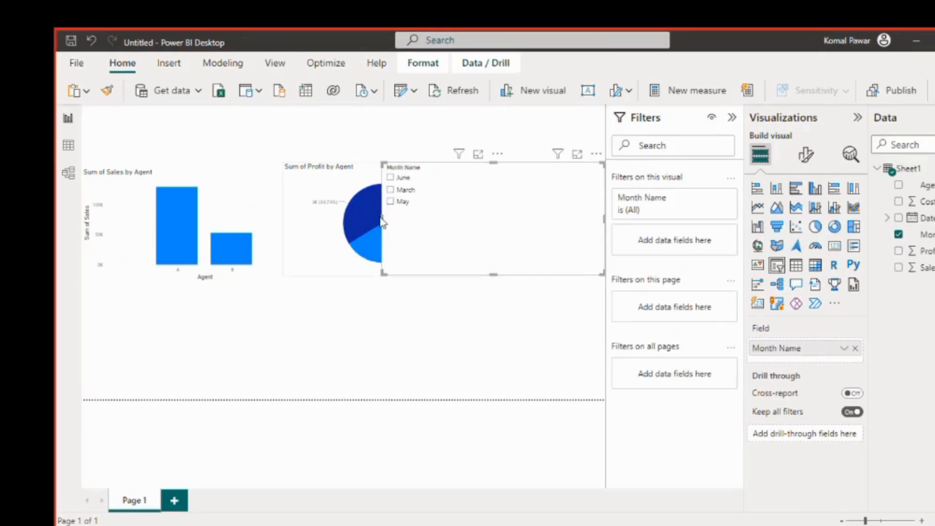
pyautogui.moveTo(383, 222); pyautogui.dragTo(544, 219)
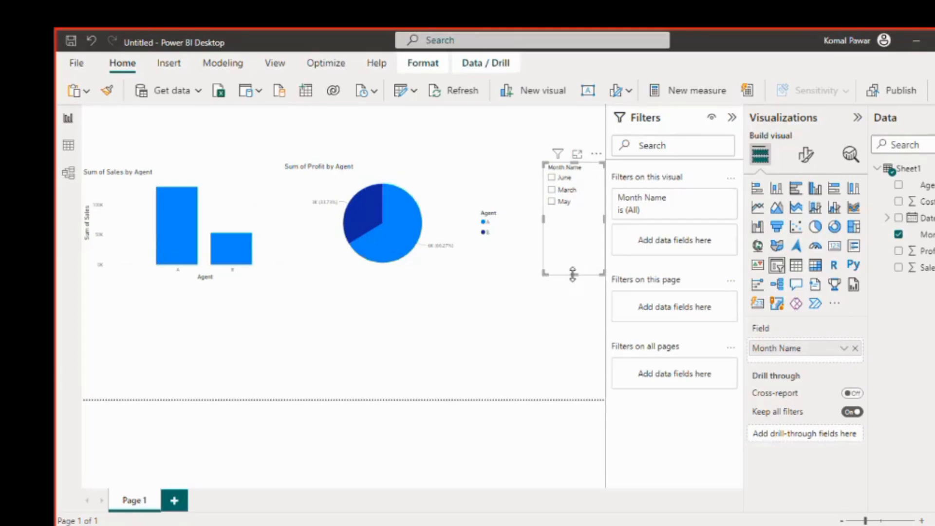
pyautogui.moveTo(572, 275); pyautogui.dragTo(573, 225)
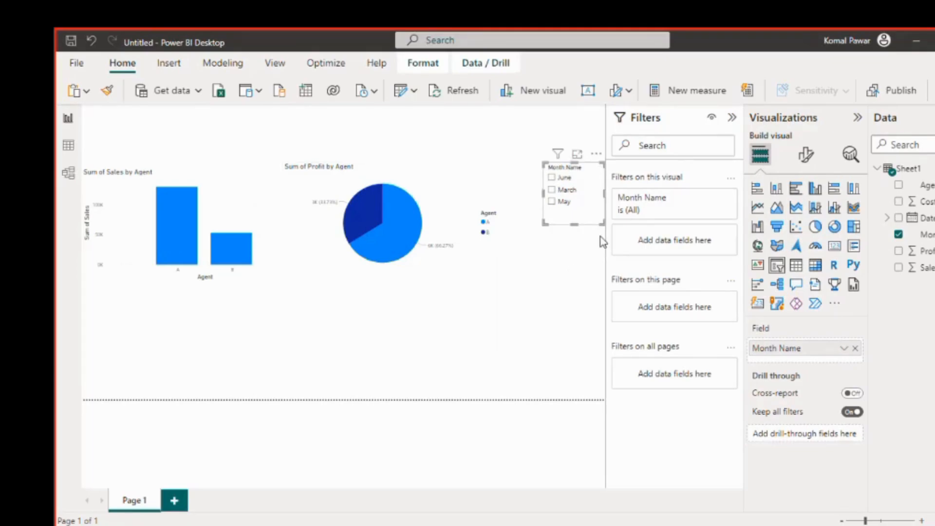
# Filter the charts by May, March and June in turn with the Month Name slicer, and clear the selection
pyautogui.click(552, 202)
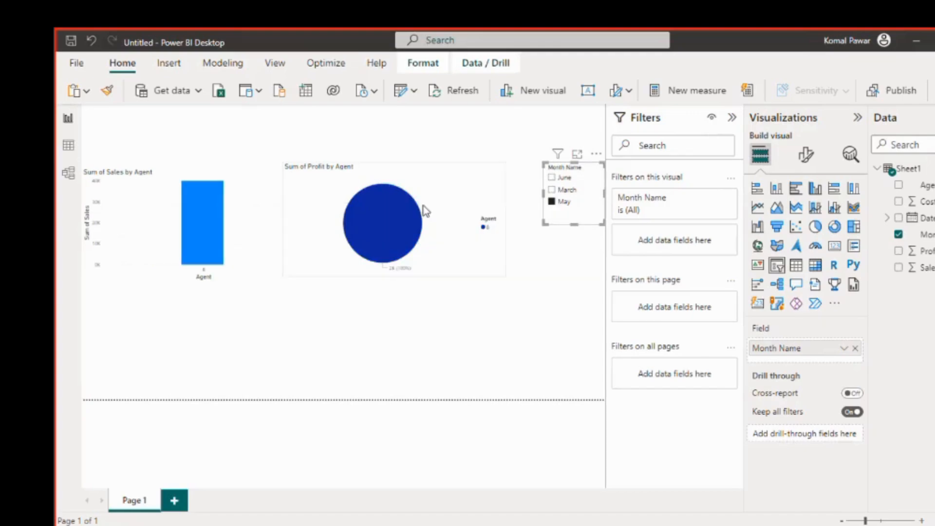
pyautogui.click(552, 190)
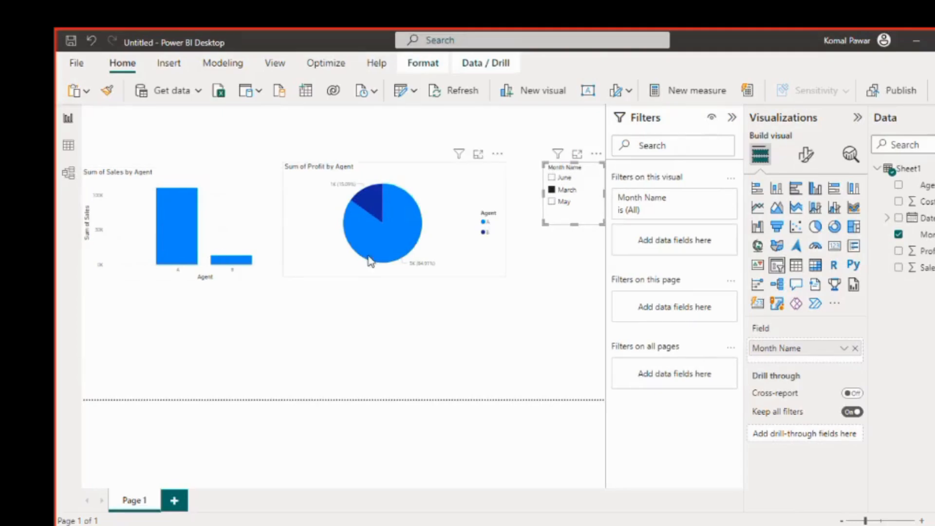
pyautogui.click(552, 178)
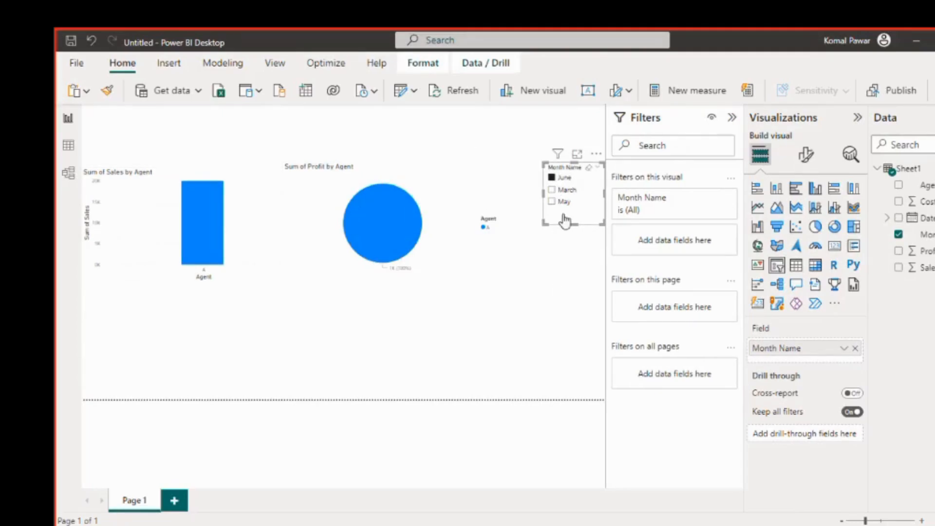
pyautogui.click(590, 170)
pyautogui.click(560, 238)
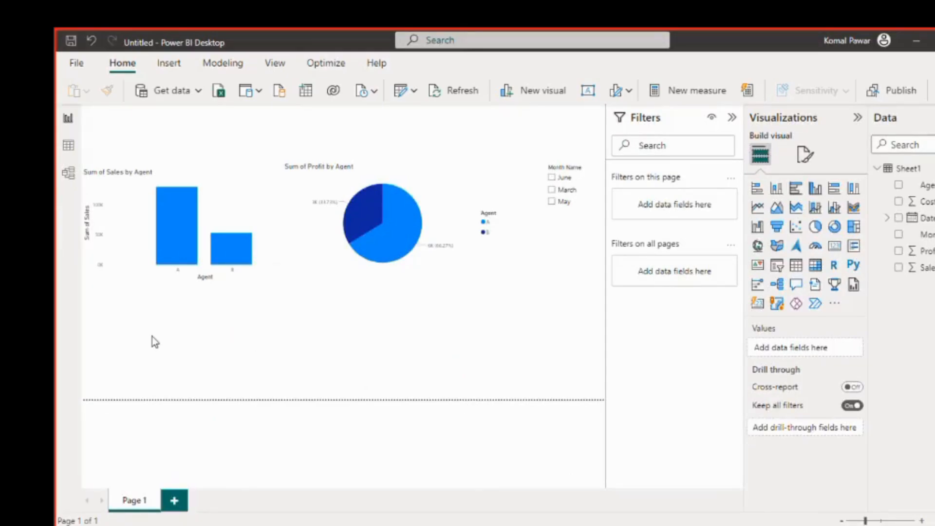
# Add a Q&A visual below the column chart, ask it for "Agent profit", and convert the answer into a standard visual
pyautogui.doubleClick(123, 325)
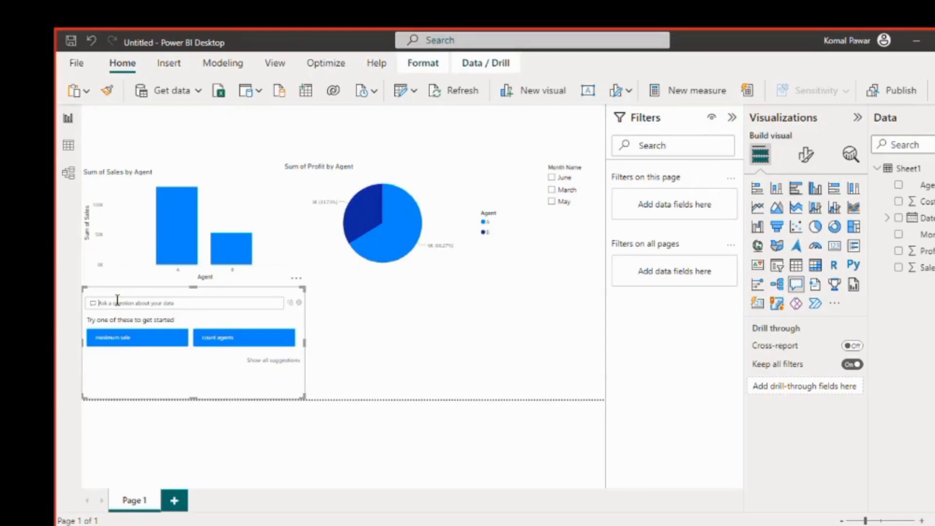
pyautogui.write('Agent')
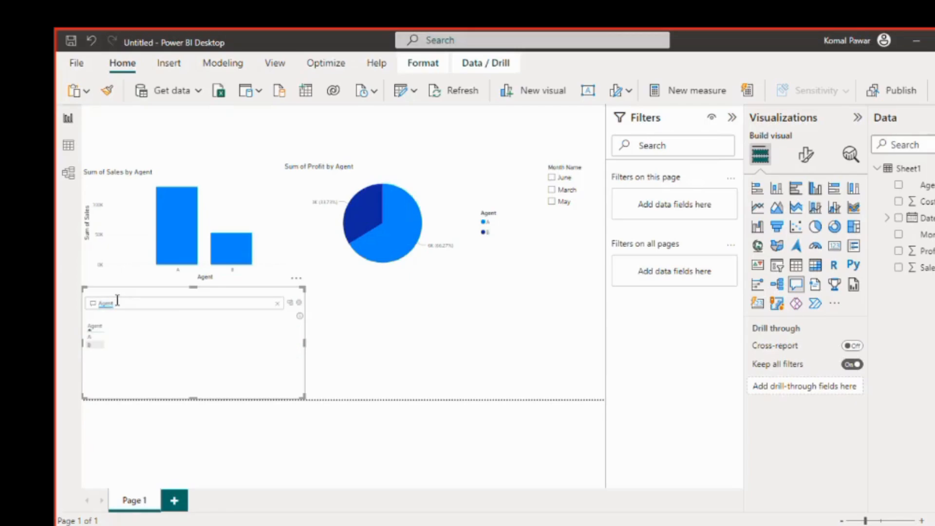
pyautogui.write(' pr')
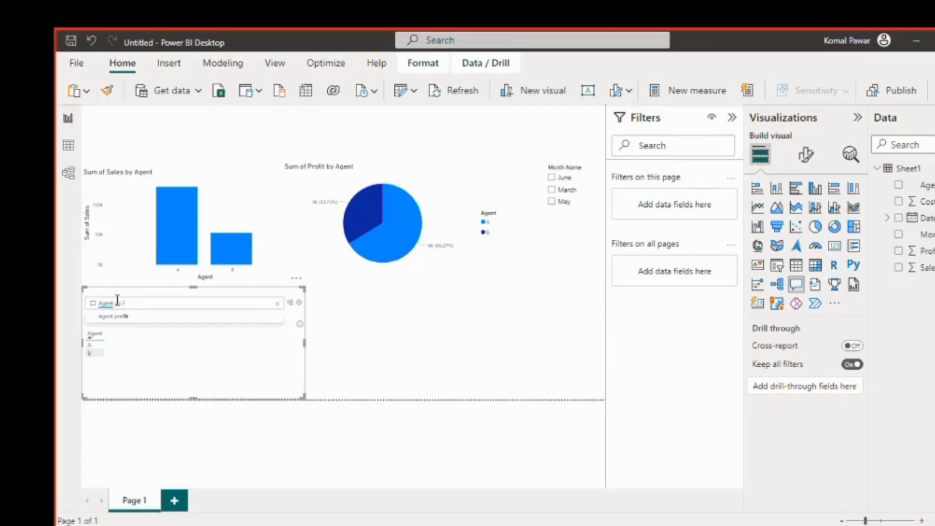
pyautogui.write('ofit')
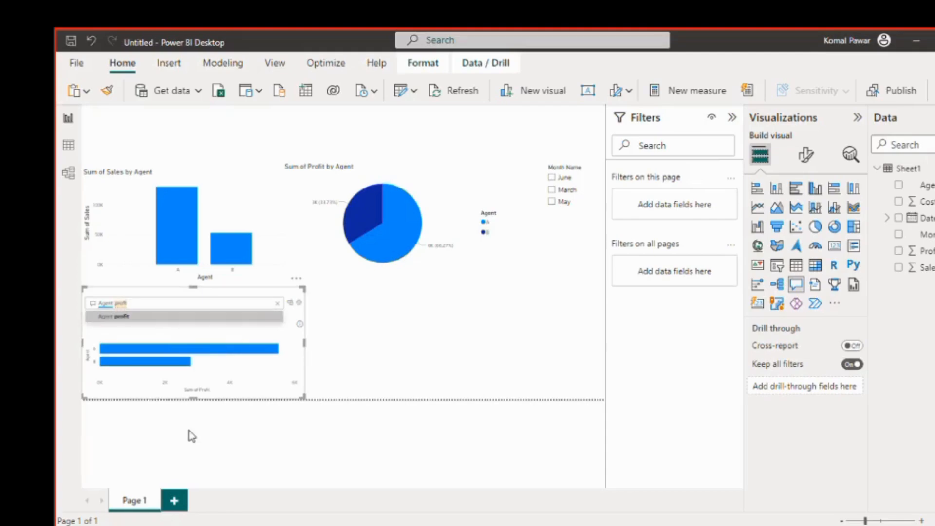
pyautogui.click(289, 317)
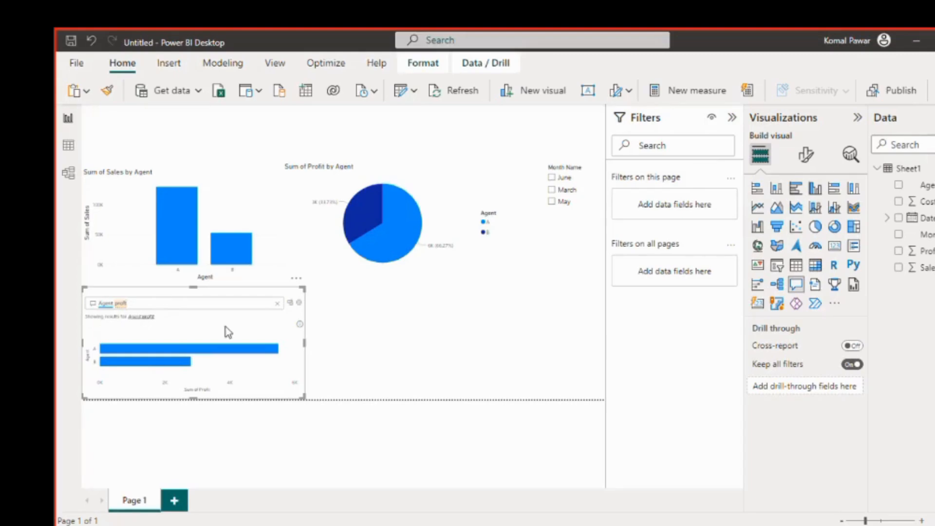
pyautogui.click(291, 304)
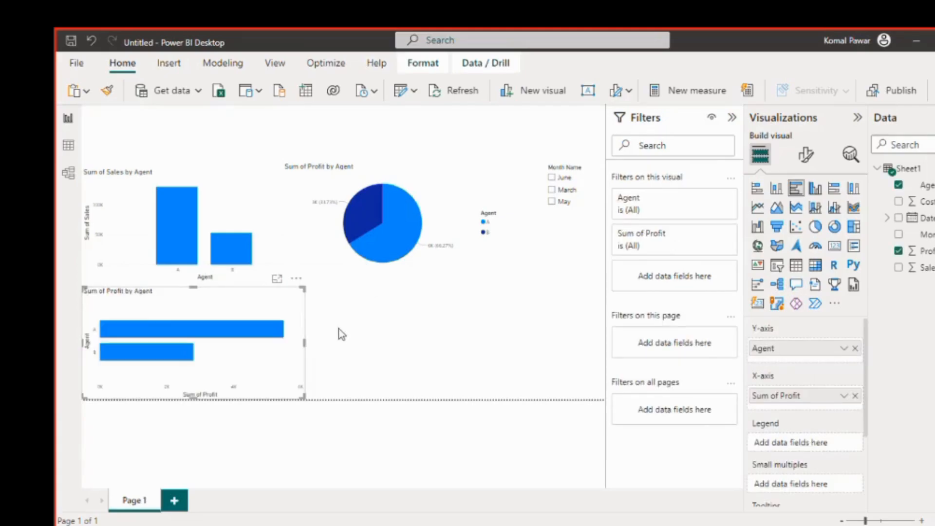
pyautogui.click(369, 336)
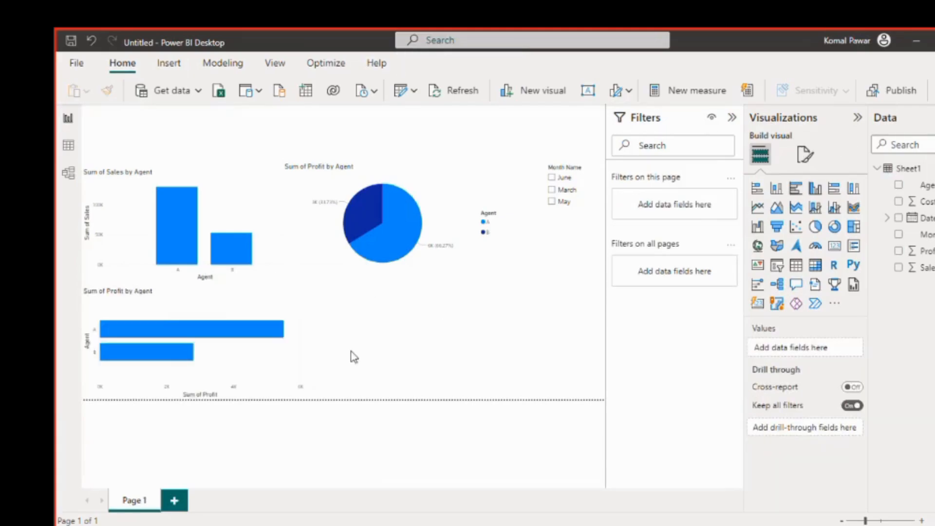
# Add a Q&A visual in the empty space beside the Profit by Agent bar chart and ask it for "Agent sales"
pyautogui.doubleClick(363, 322)
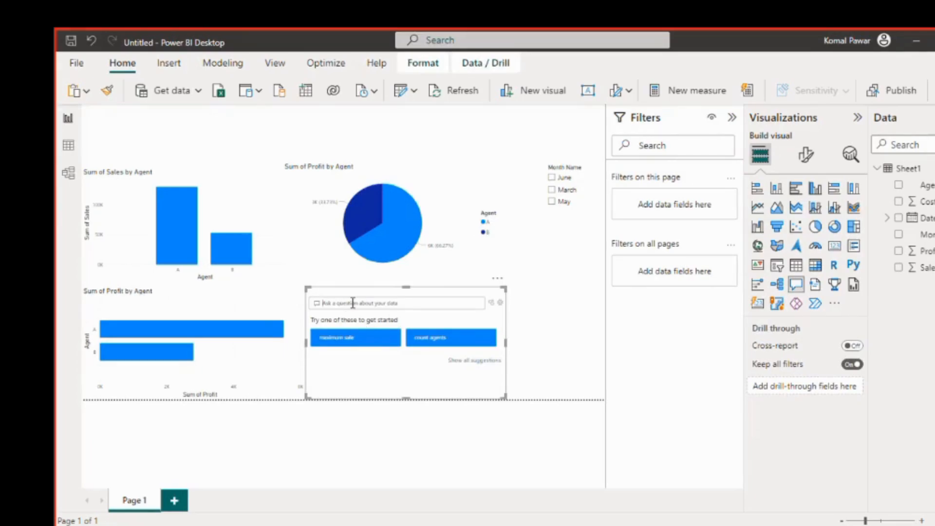
pyautogui.click(352, 303)
pyautogui.write('Agen')
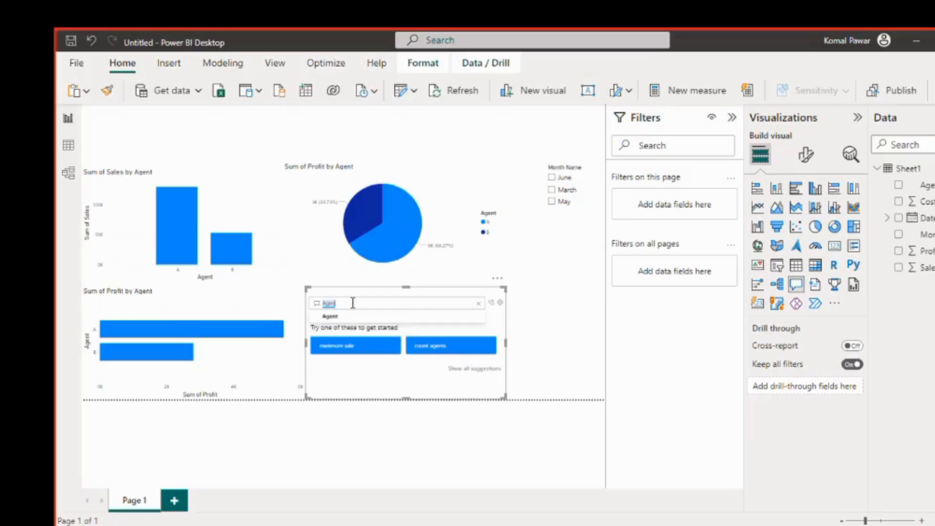
pyautogui.write('t')
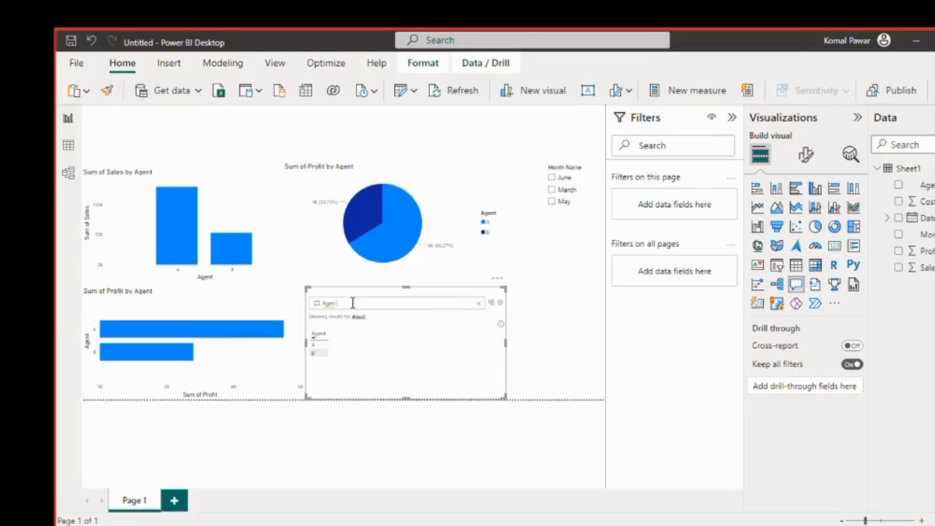
pyautogui.write(' sal')
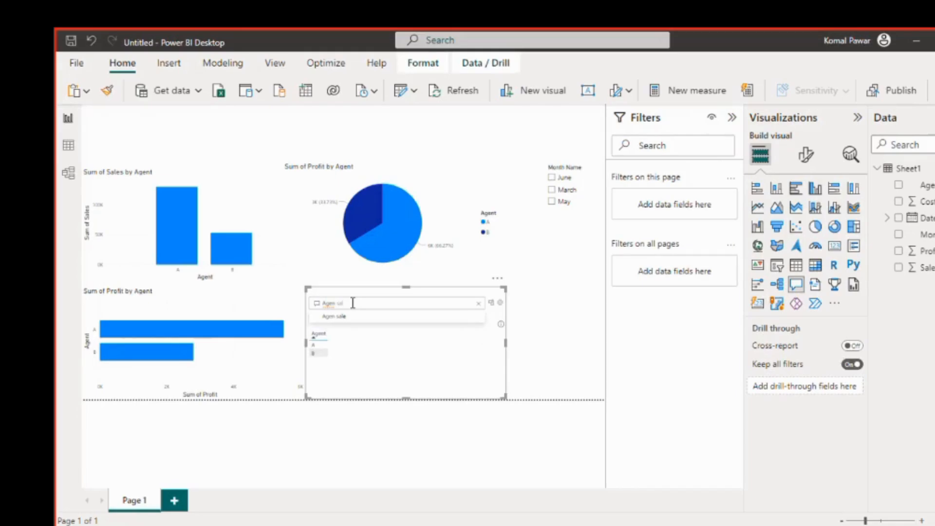
pyautogui.write('es')
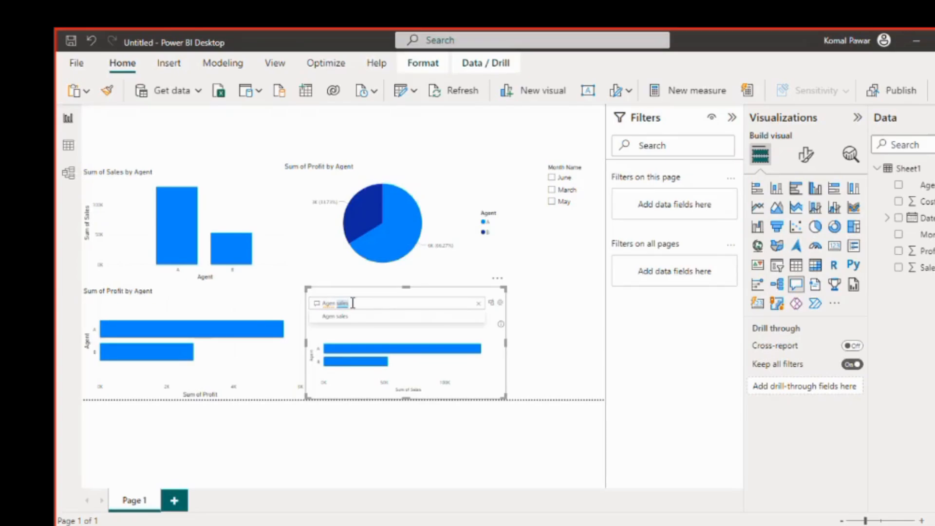
pyautogui.write('s')
pyautogui.press('Return')
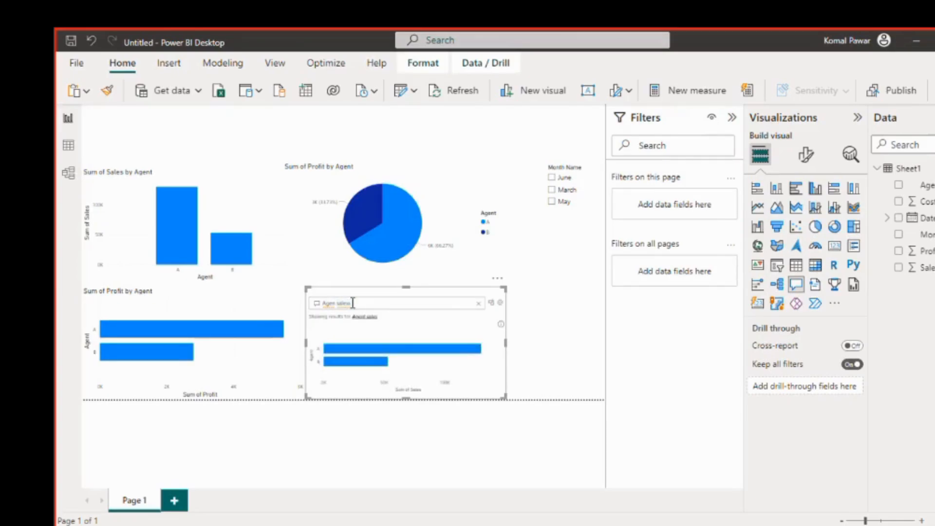
# Extend the agent sales question with "pie" and convert the resulting pie chart into a standard visual
pyautogui.write('pi')
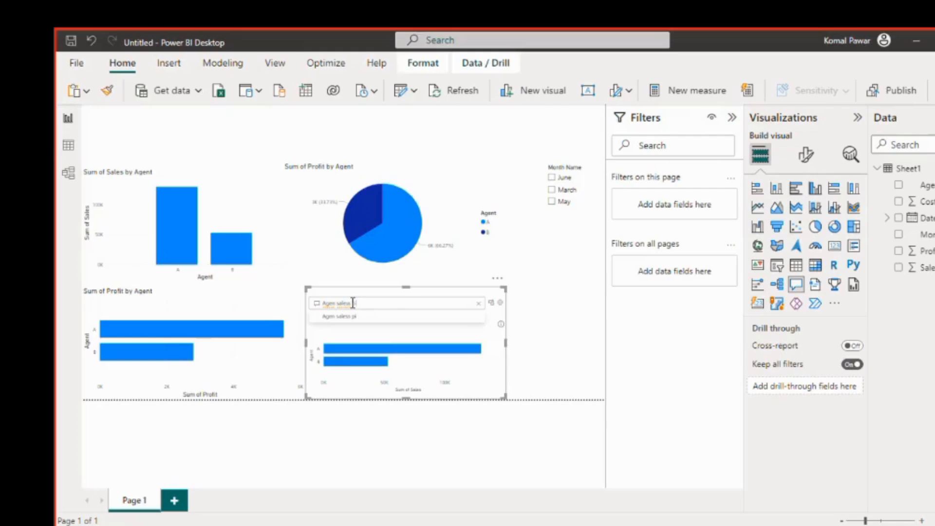
pyautogui.write('e')
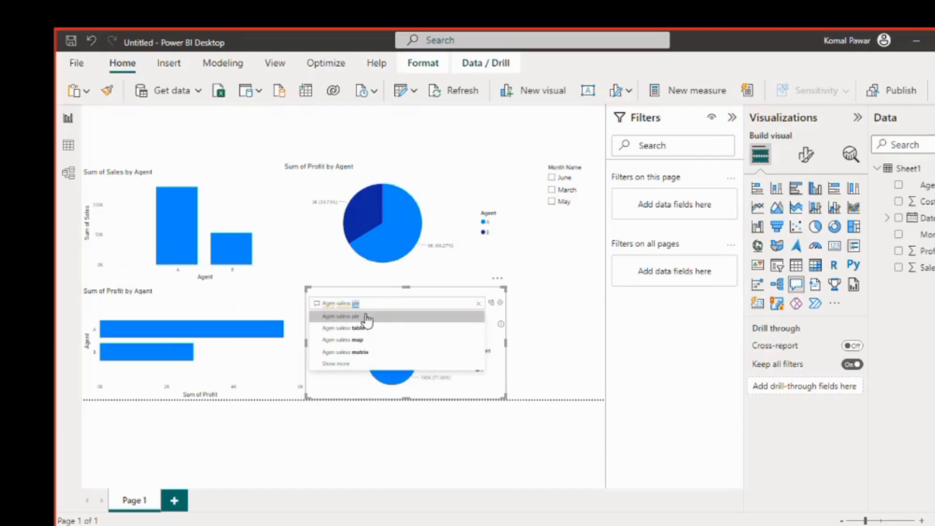
pyautogui.click(361, 316)
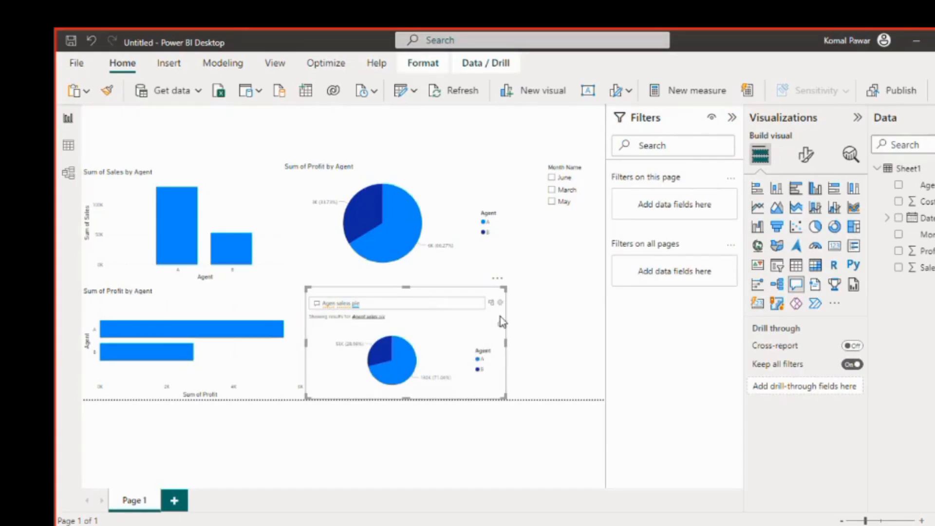
pyautogui.click(491, 307)
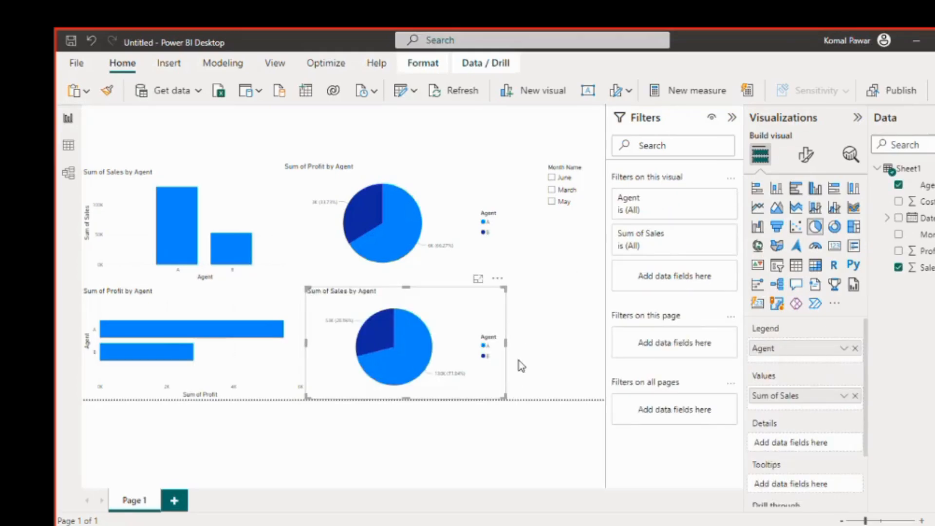
pyautogui.click(517, 389)
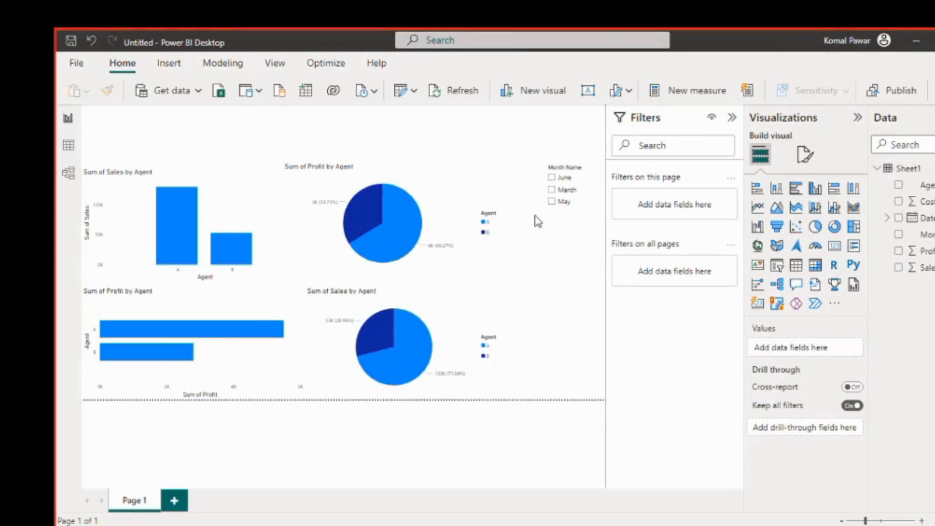
# Add another Q&A visual beside the Sales by Agent pie chart and move it closer to that chart
pyautogui.doubleClick(547, 318)
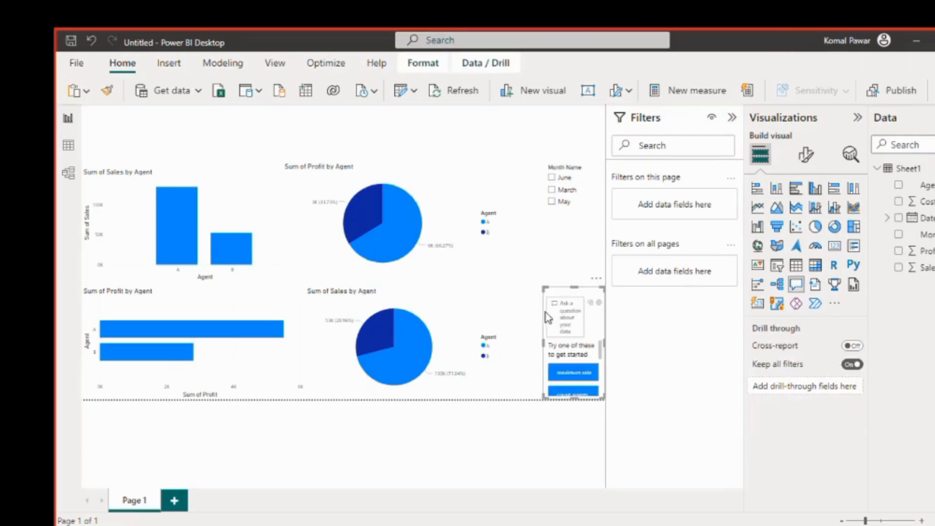
pyautogui.moveTo(544, 288); pyautogui.dragTo(526, 288)
pyautogui.click(534, 306)
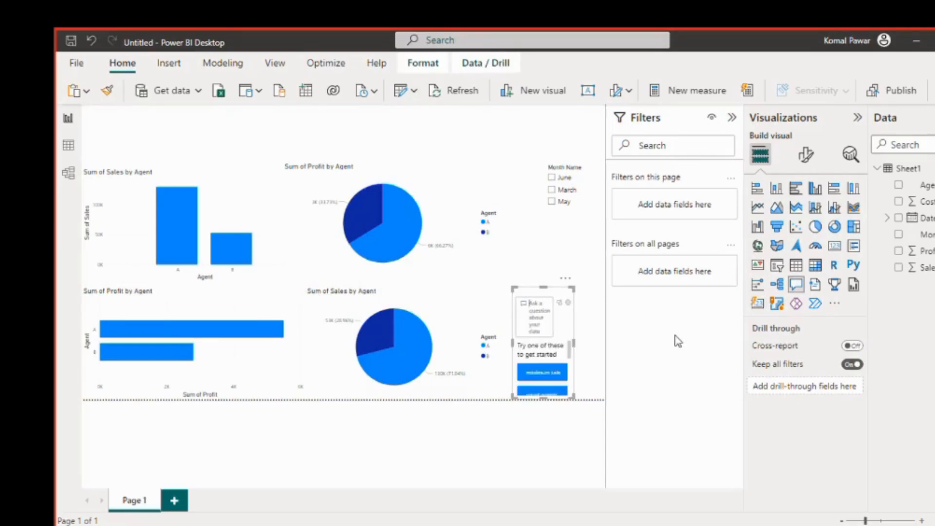
# Ask the new Q&A visual for "month name profit", using the suggested month name field
pyautogui.write('mont')
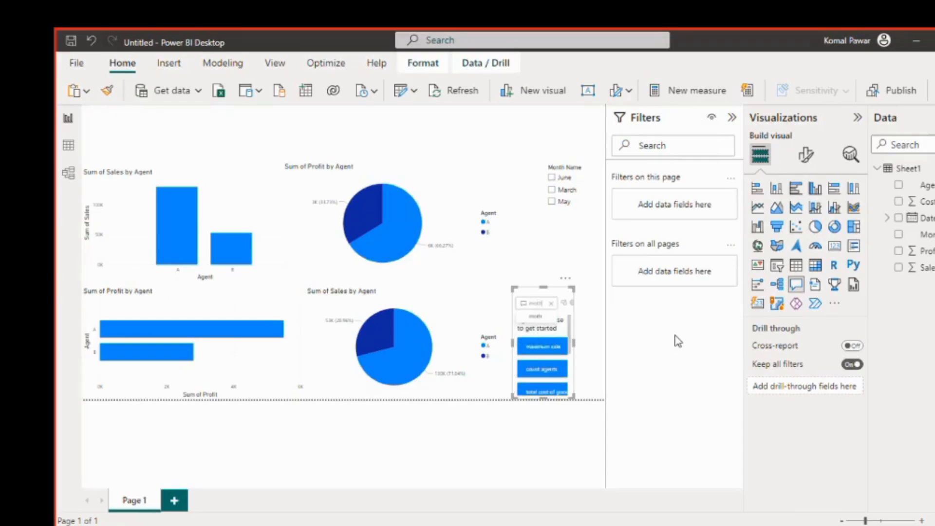
pyautogui.press('BackSpace')
pyautogui.press('BackSpace')
pyautogui.press('Down')
pyautogui.press('Down')
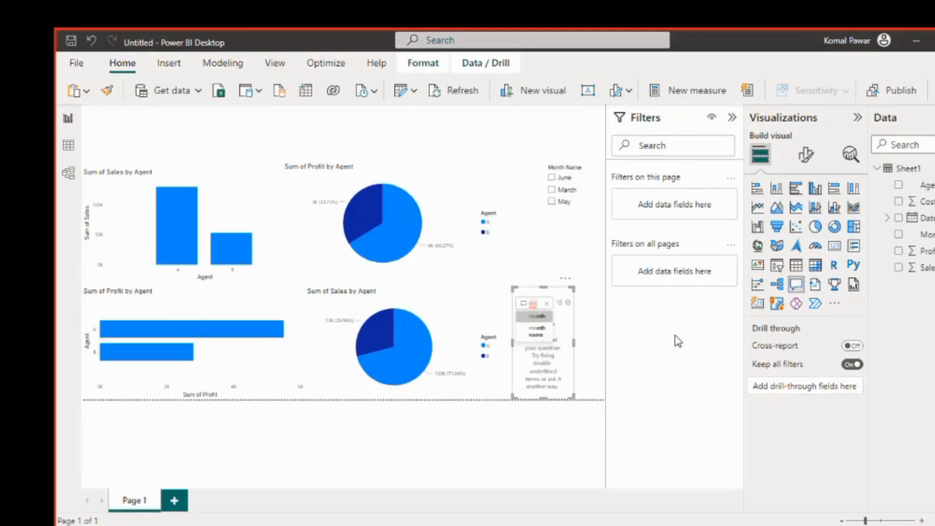
pyautogui.press('Tab')
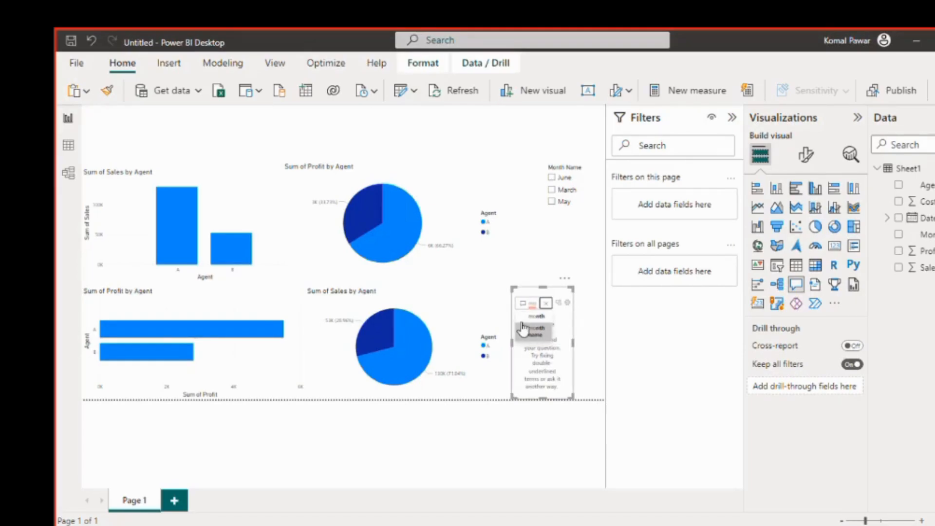
pyautogui.click(538, 332)
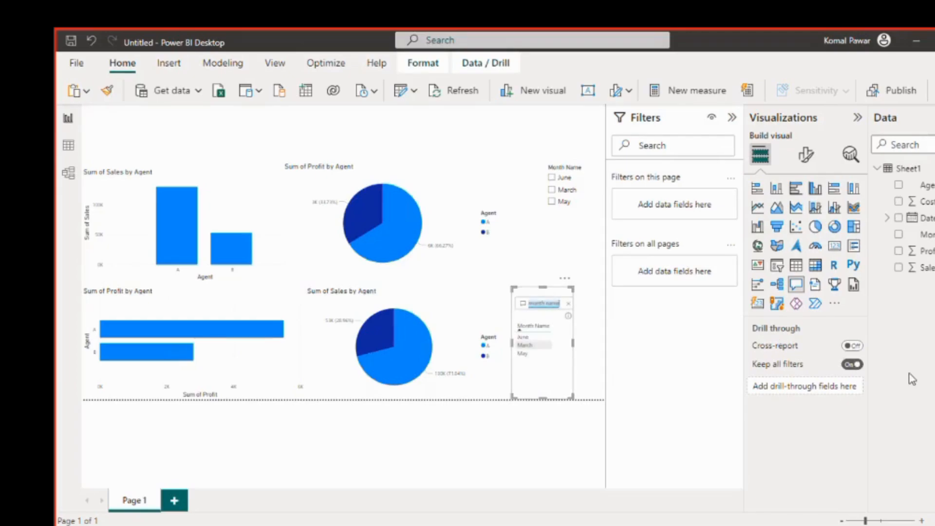
pyautogui.write('profit')
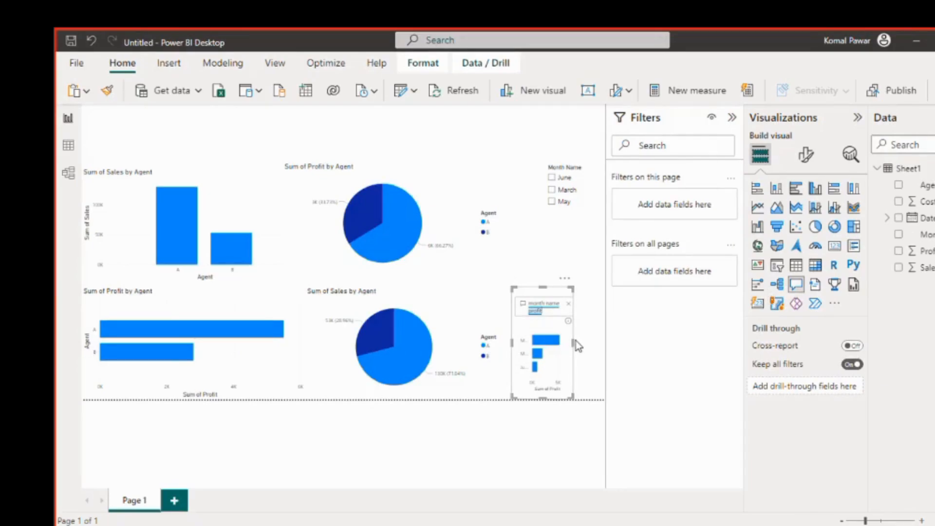
# Widen the month name profit Q&A visual to the page edge and convert its answer into a standard visual
pyautogui.moveTo(575, 342); pyautogui.dragTo(600, 343)
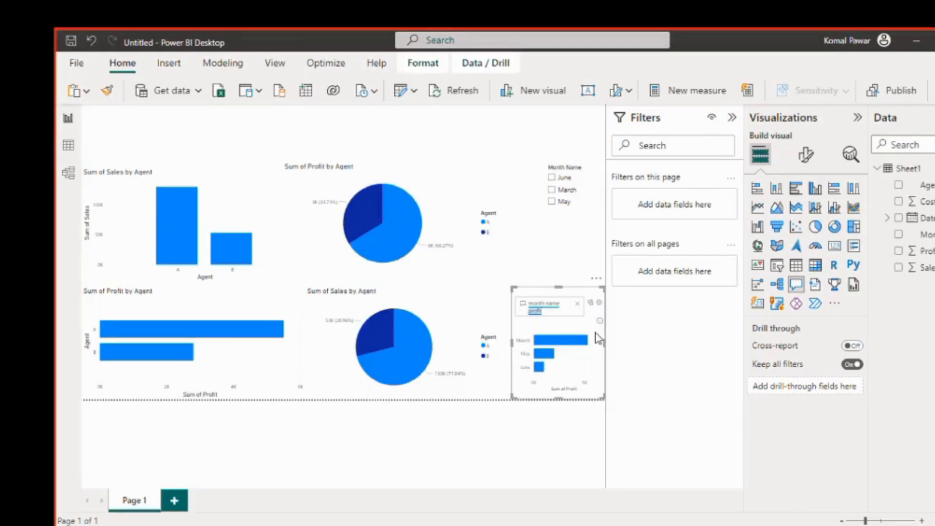
pyautogui.click(589, 304)
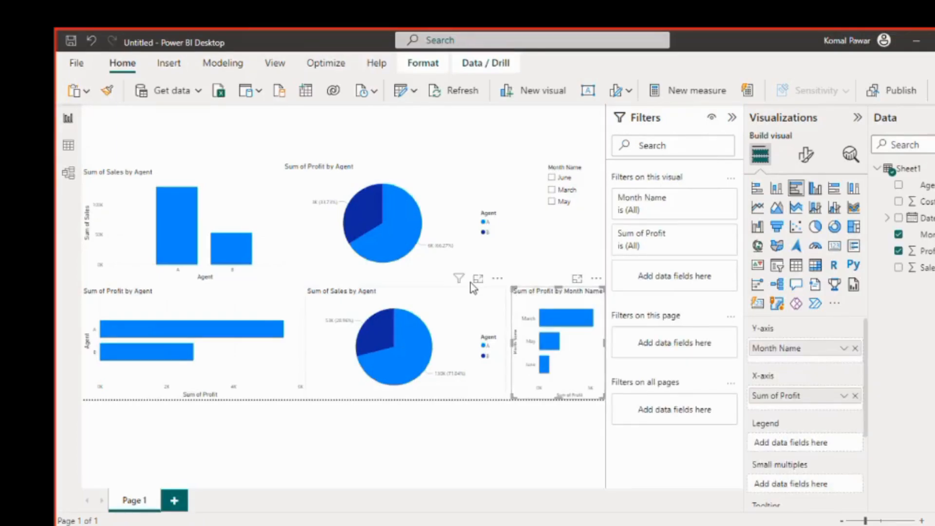
pyautogui.click(474, 292)
pyautogui.click(535, 269)
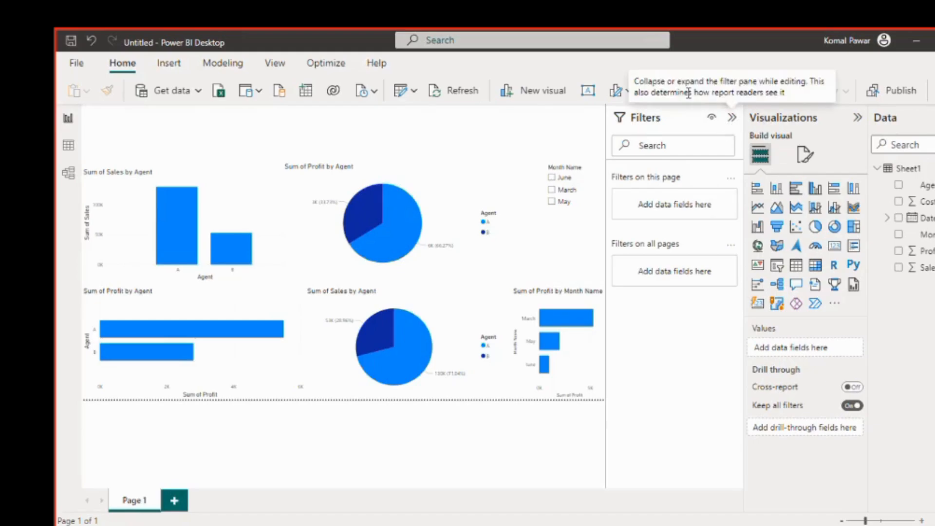
# Browse the gallery of additional Power BI visuals, and close it without adding any
pyautogui.click(833, 307)
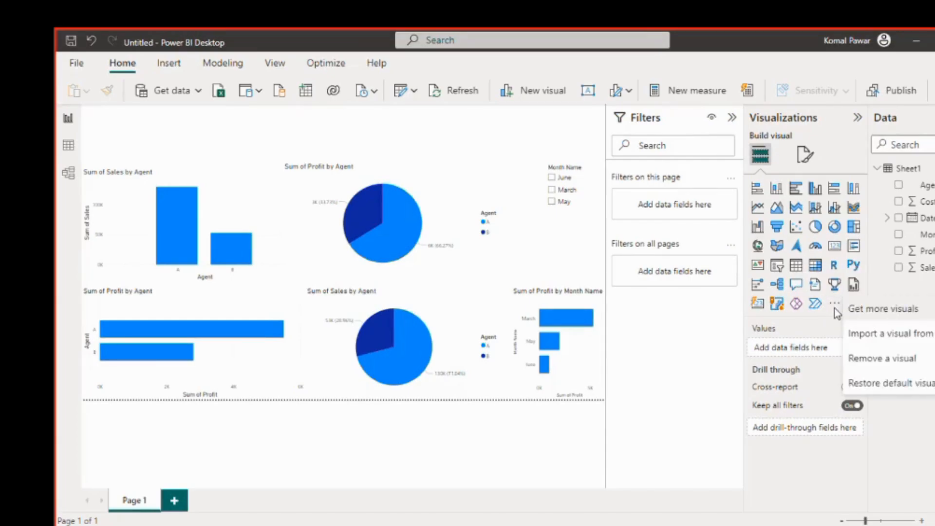
pyautogui.click(870, 314)
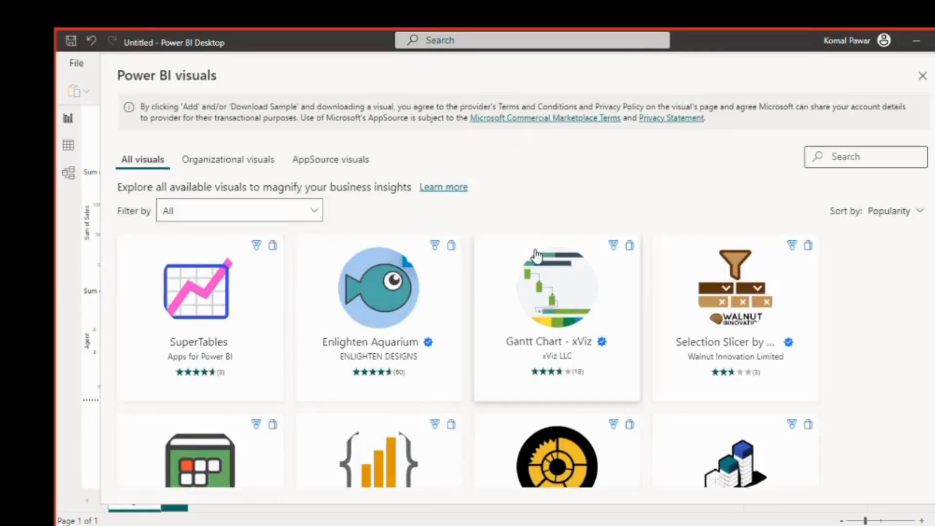
pyautogui.scroll(-3, 832, 375)
pyautogui.scroll(-2, 795, 443)
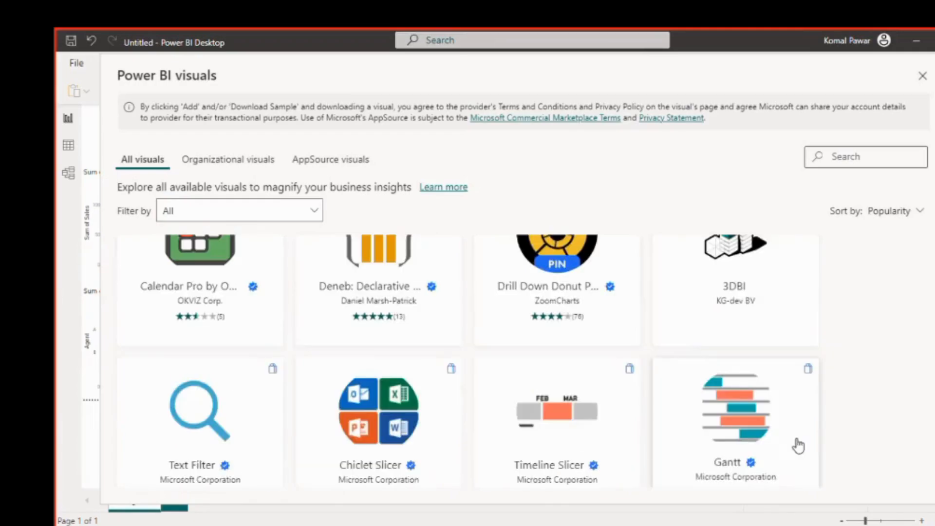
pyautogui.scroll(-5, 344, 459)
pyautogui.scroll(-6, 345, 453)
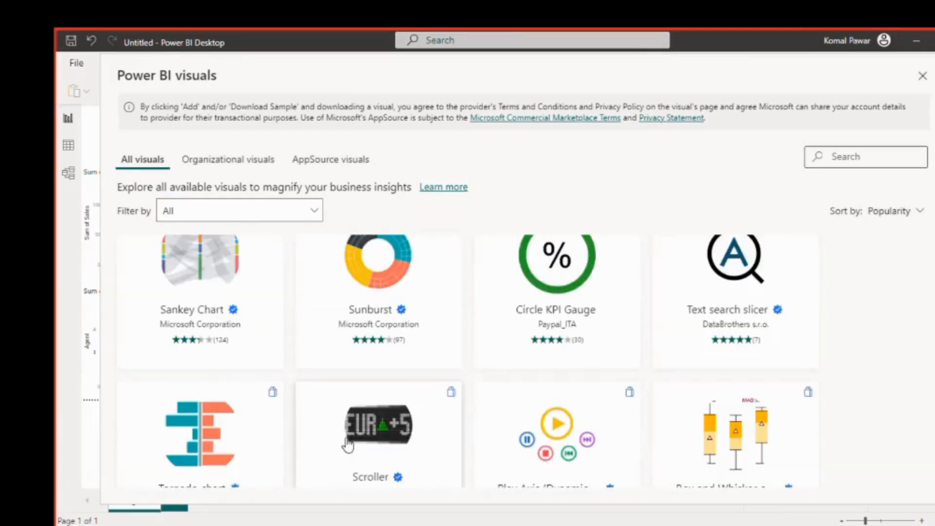
pyautogui.scroll(-3, 610, 398)
pyautogui.scroll(-6, 565, 406)
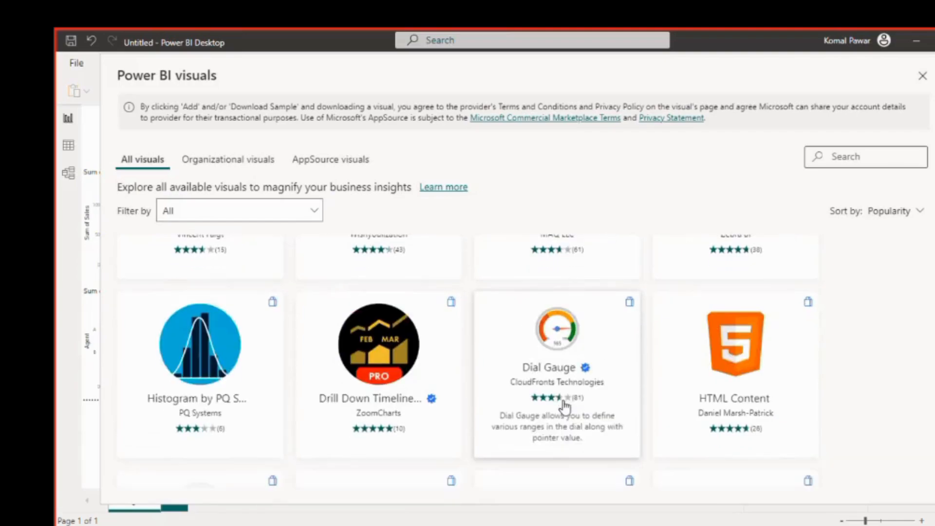
pyautogui.click(923, 78)
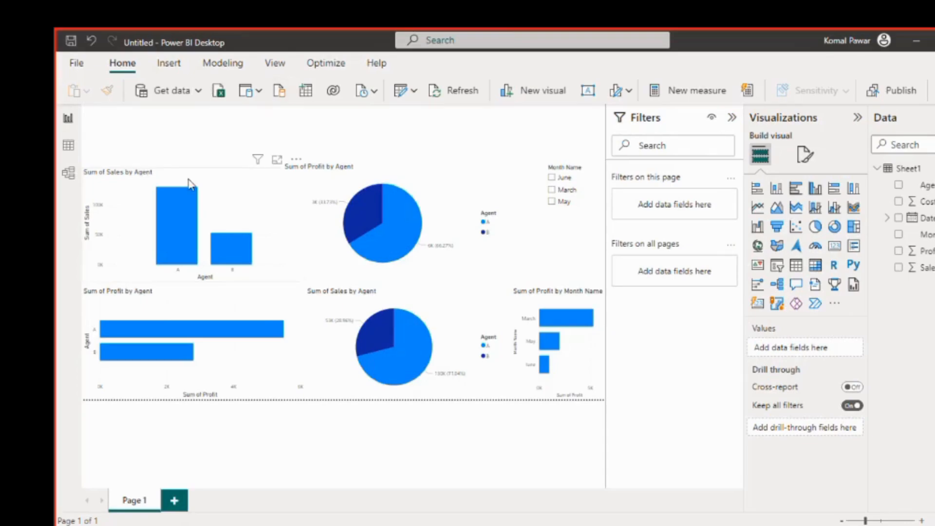
# Set the X-axis value color of the Sales by Agent column chart to black
pyautogui.click(237, 187)
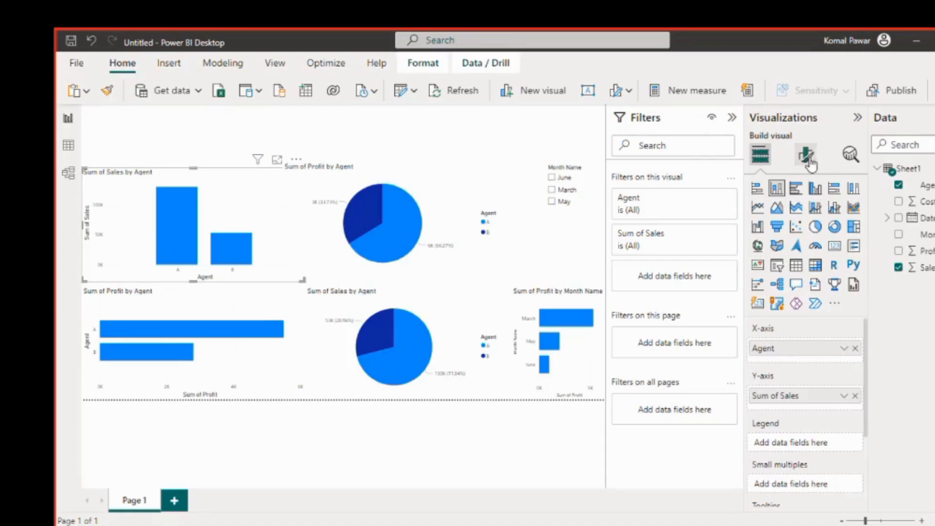
pyautogui.click(806, 155)
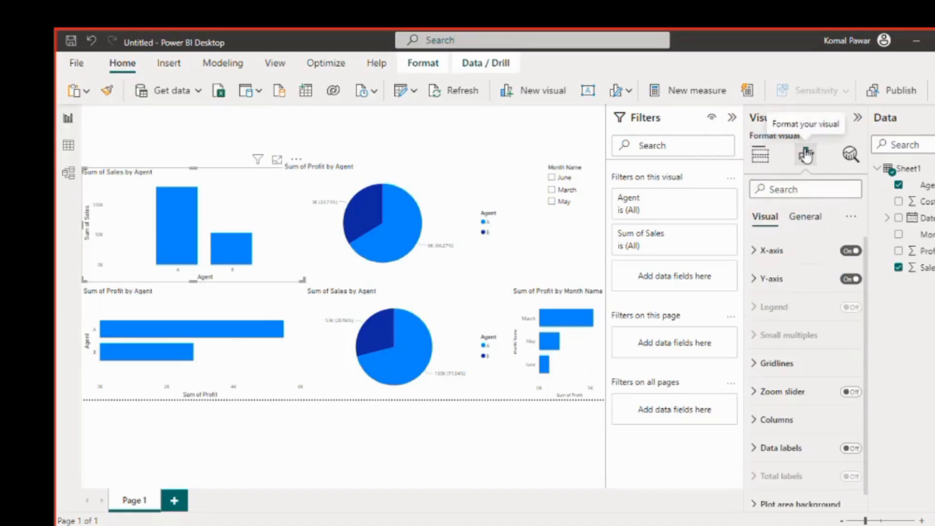
pyautogui.click(756, 252)
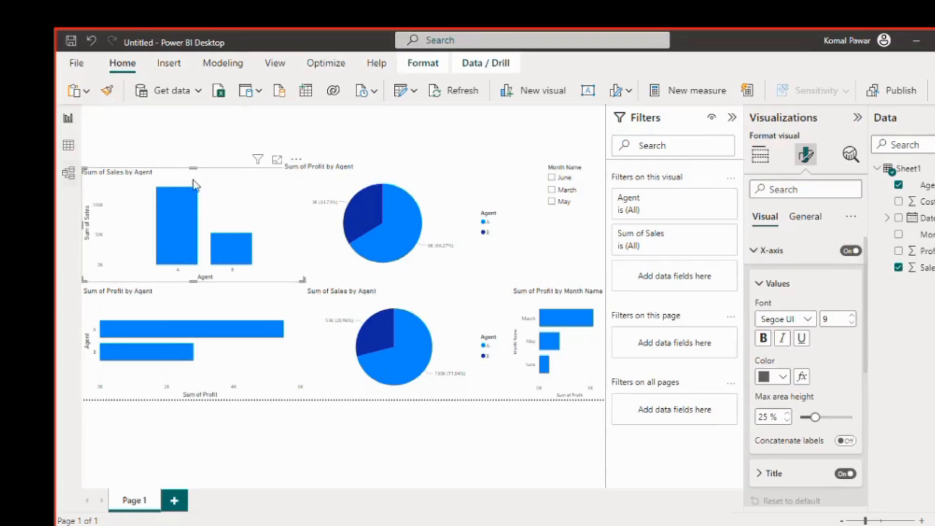
pyautogui.click(782, 377)
pyautogui.click(792, 159)
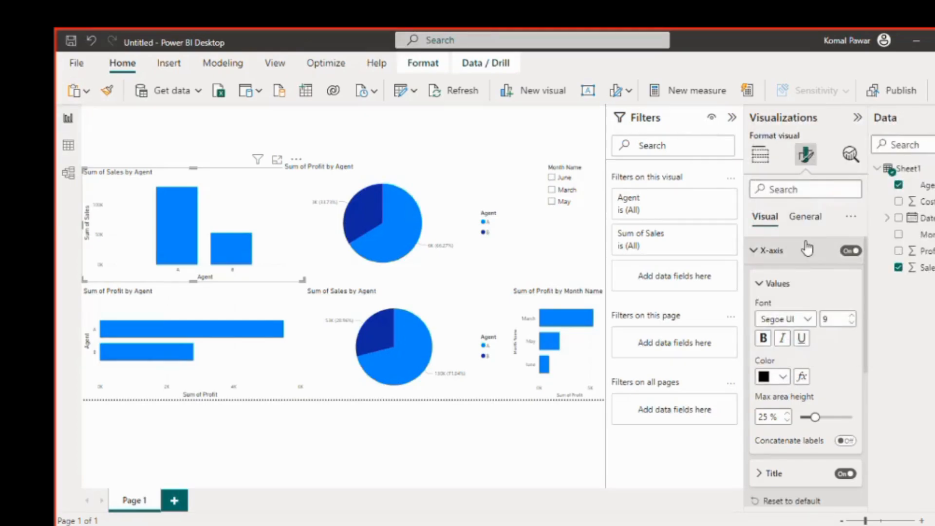
# Set the X-axis title text of the Sales by Agent column chart to "Agentwise sales"
pyautogui.scroll(-4, 837, 404)
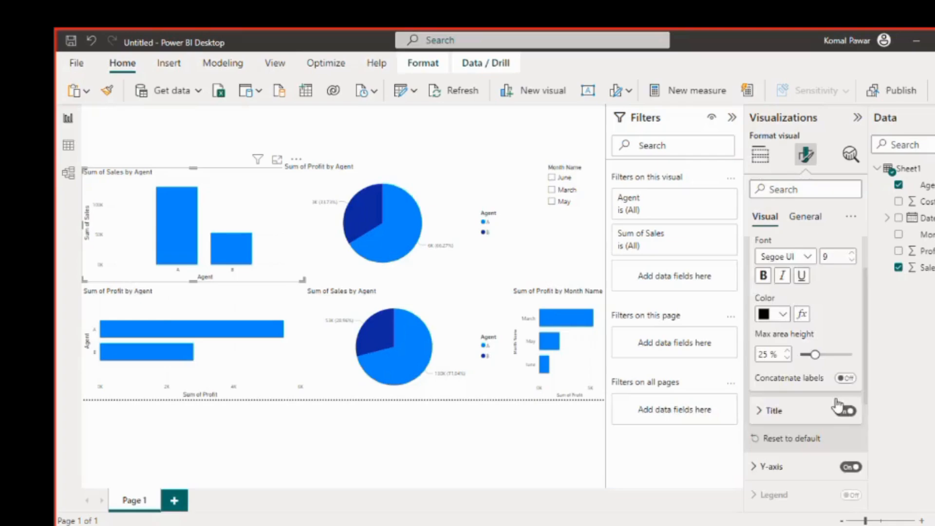
pyautogui.click(766, 311)
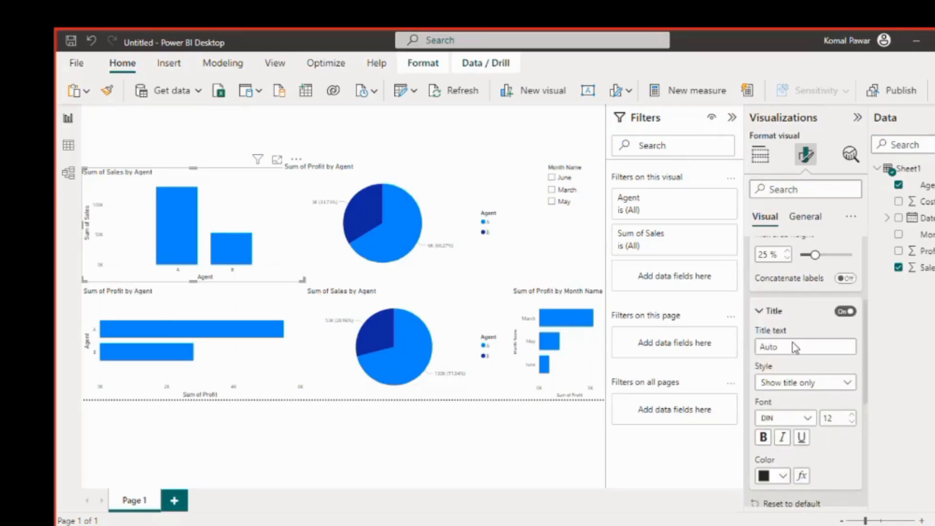
pyautogui.scroll(-1, 774, 311)
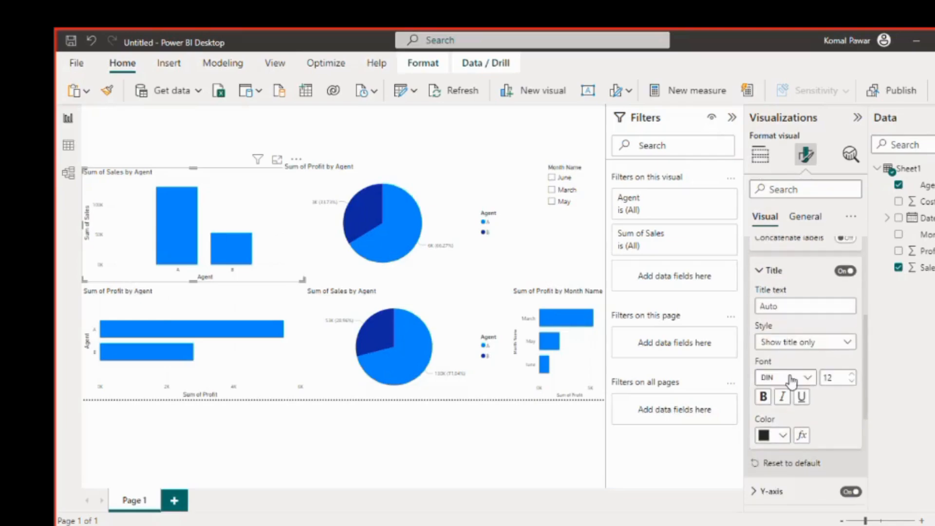
pyautogui.click(780, 307)
pyautogui.write('Agent')
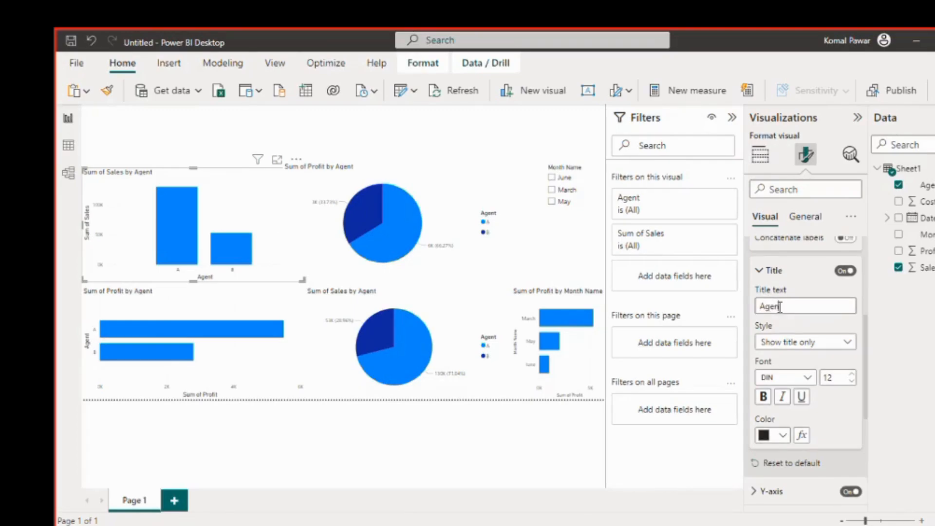
pyautogui.write('wise sales')
pyautogui.press('Return')
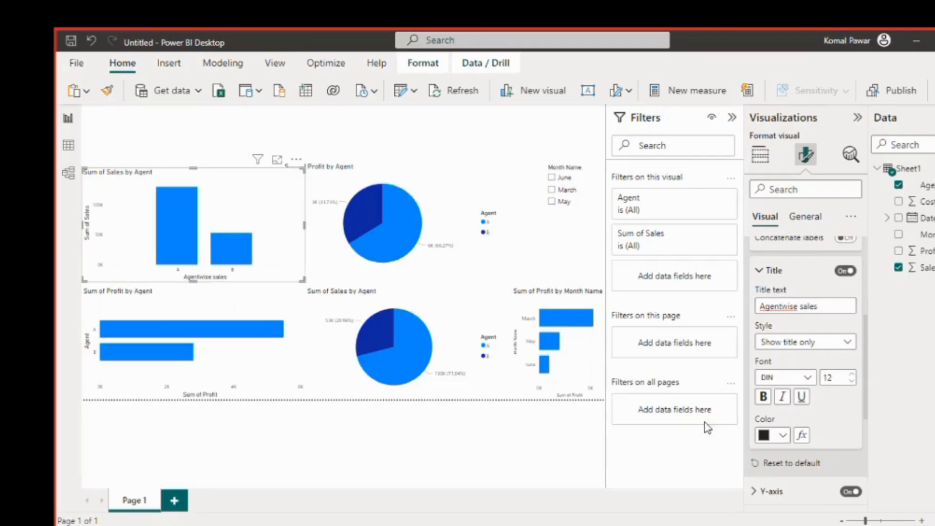
# Format the column chart's X-axis title in Arial Black at size 15, keeping the Show title only style
pyautogui.click(847, 341)
pyautogui.click(792, 361)
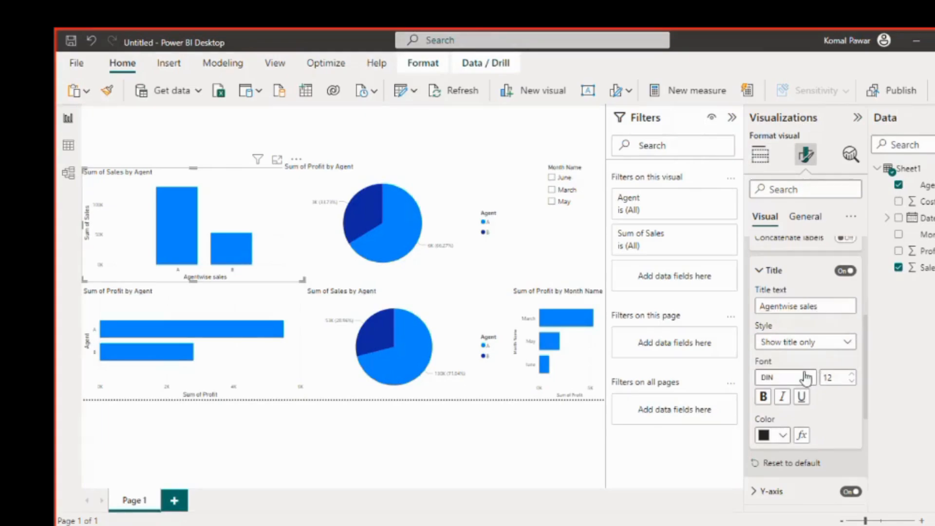
pyautogui.click(807, 378)
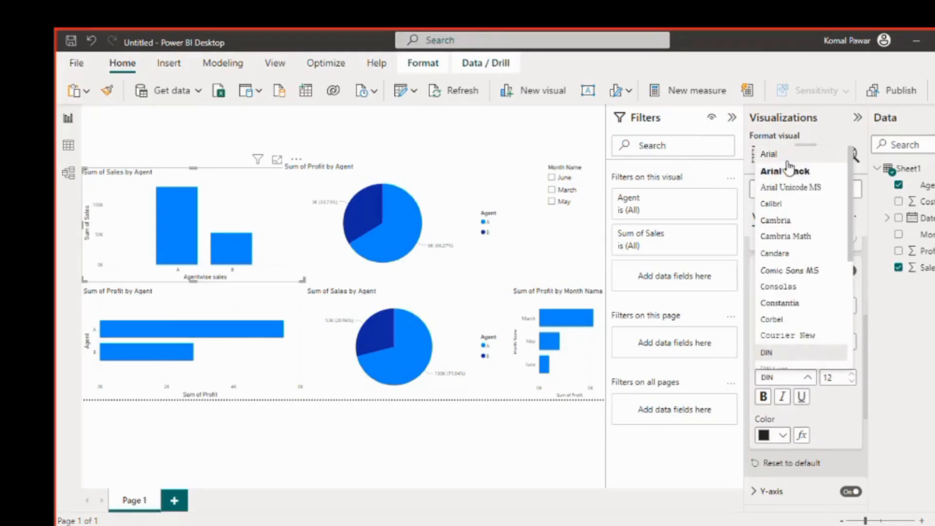
pyautogui.click(785, 171)
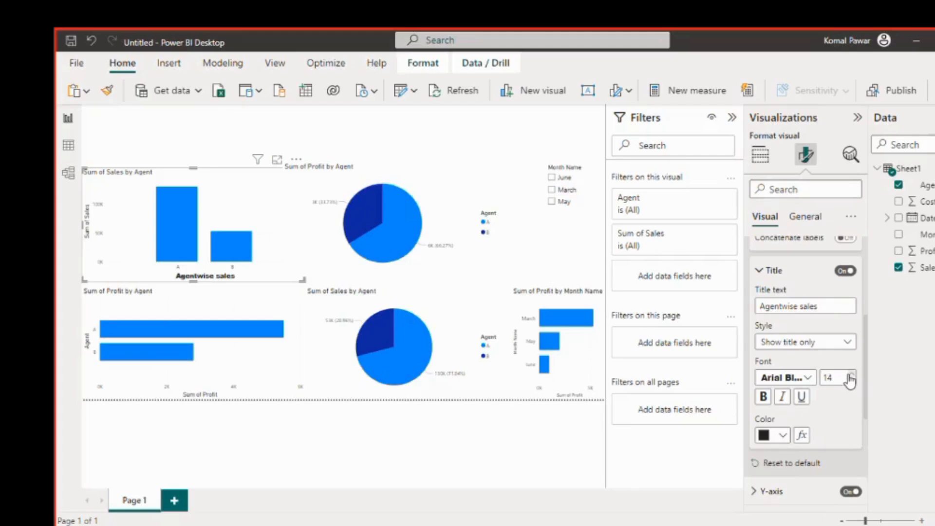
pyautogui.click(851, 375)
pyautogui.scroll(-2, 828, 438)
pyautogui.scroll(2, 832, 414)
# Switch the column chart's X-axis title off and back on to compare the chart with and without it
pyautogui.click(845, 273)
pyautogui.click(845, 272)
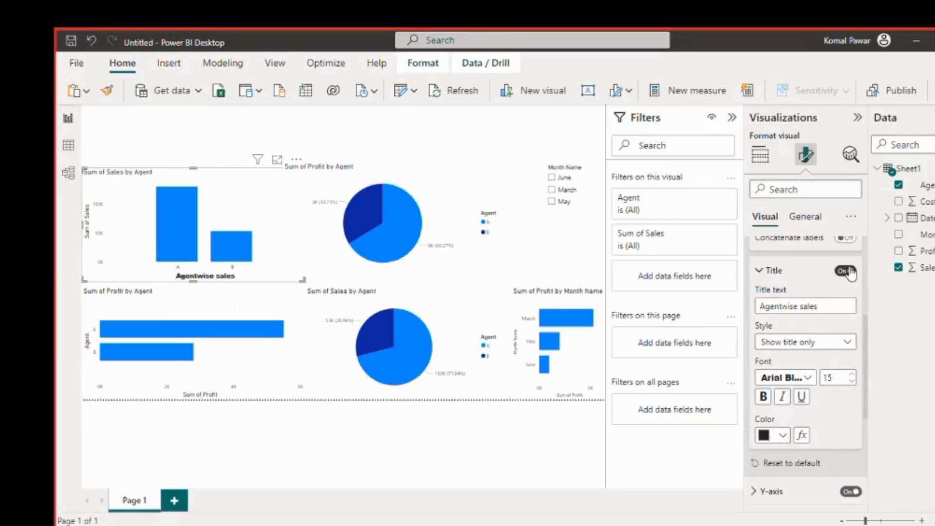
pyautogui.click(845, 272)
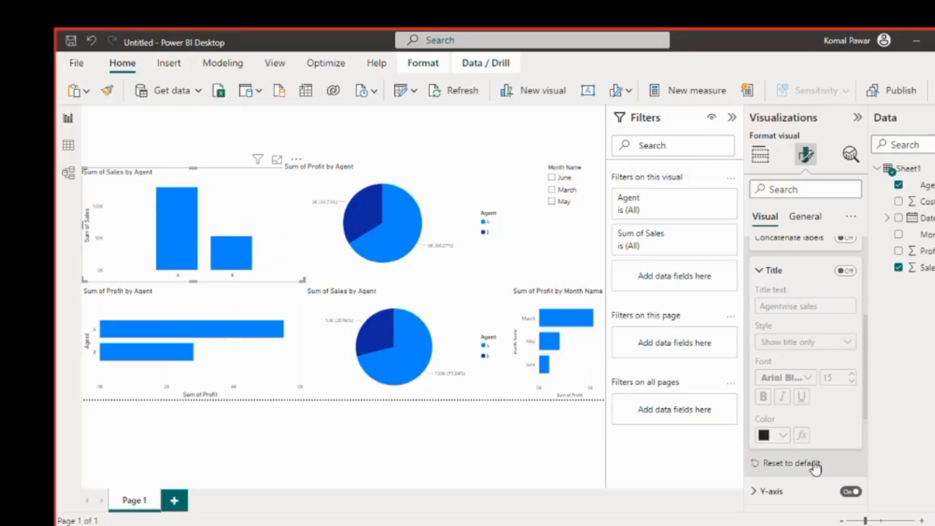
pyautogui.scroll(-1, 820, 429)
pyautogui.scroll(2, 837, 368)
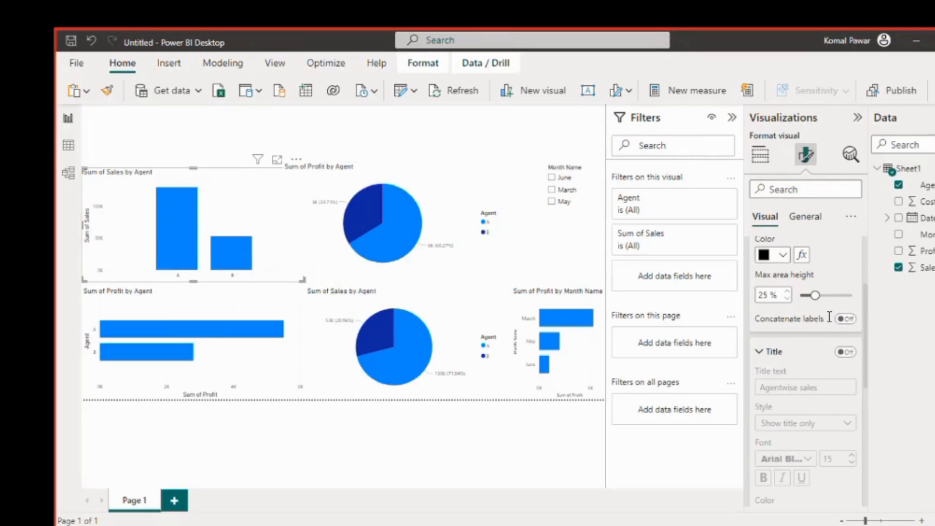
pyautogui.click(843, 352)
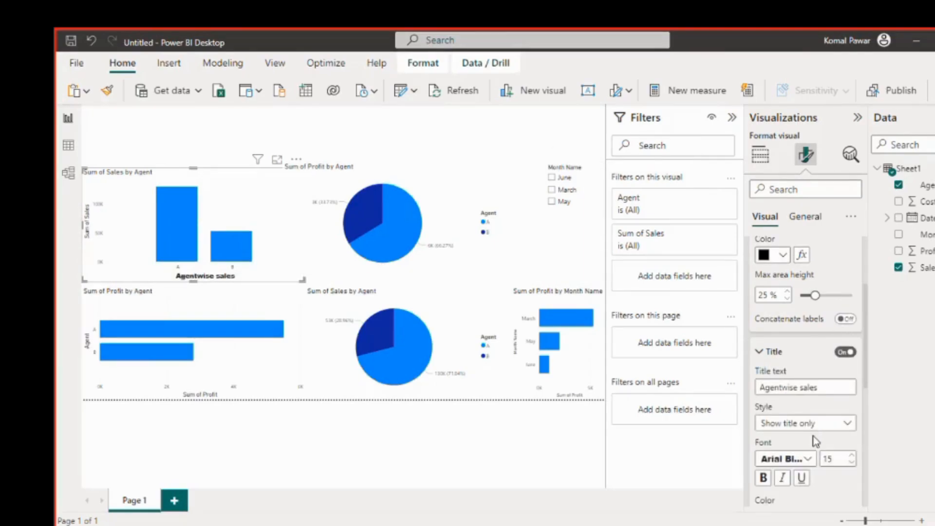
# Examine the column chart's Y-axis range and value options, the remaining format categories, and its data field settings
pyautogui.scroll(2, 819, 388)
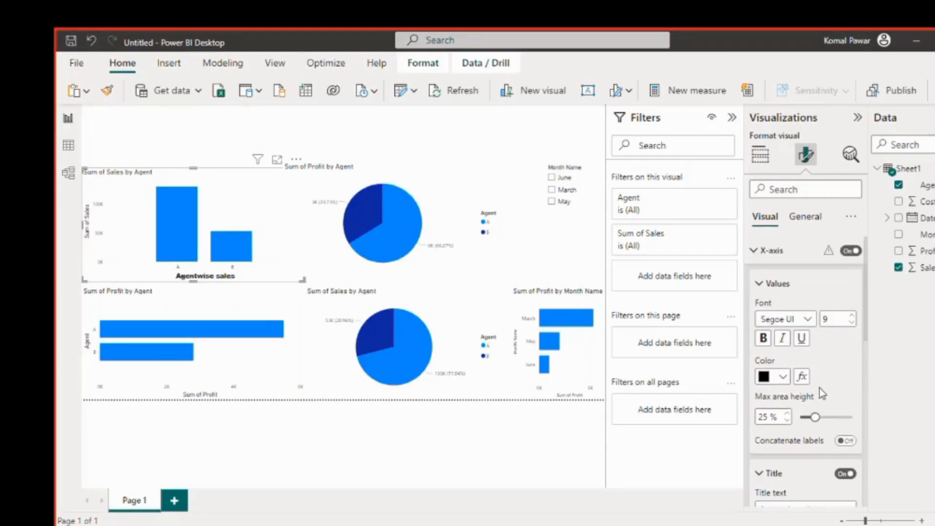
pyautogui.scroll(-6, 822, 442)
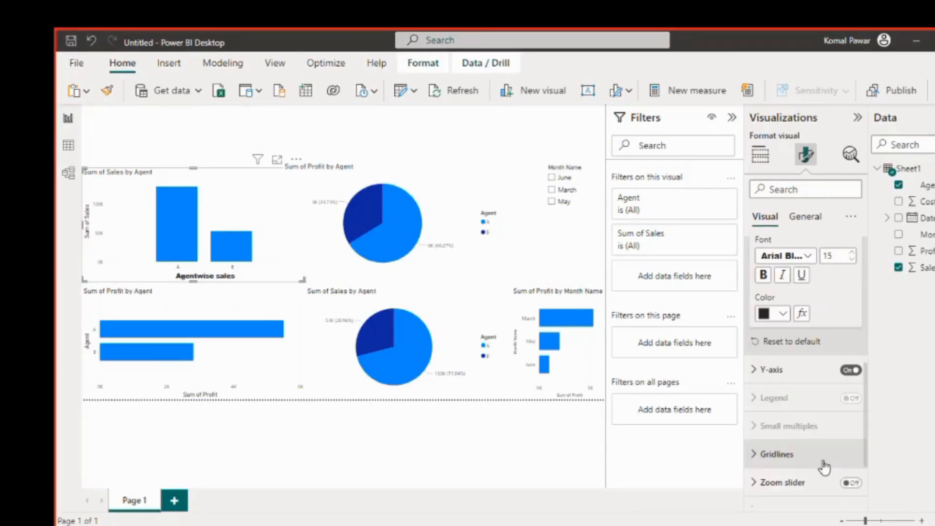
pyautogui.click(757, 371)
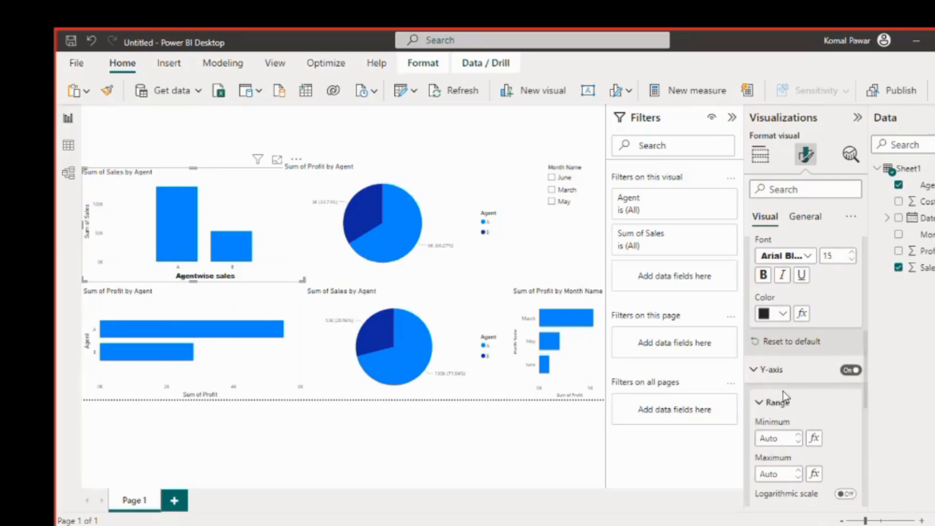
pyautogui.scroll(-2, 783, 391)
pyautogui.scroll(-4, 784, 391)
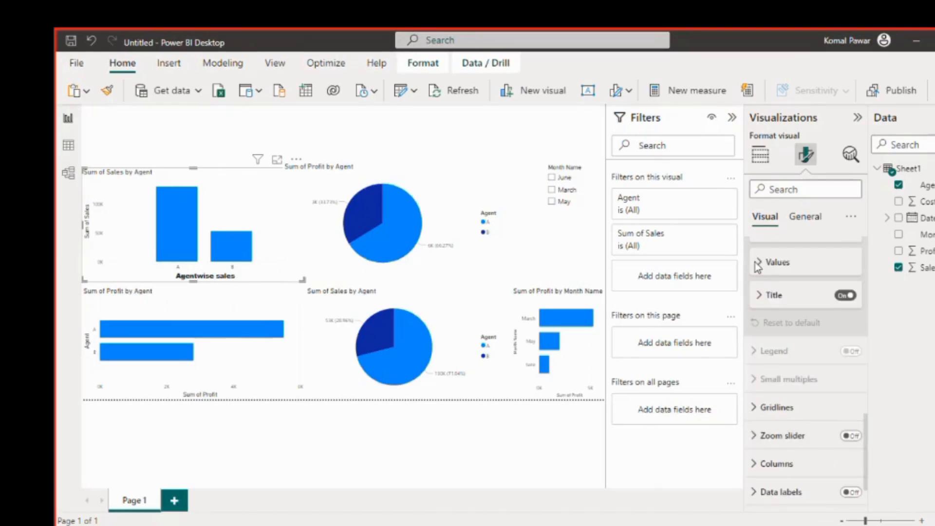
pyautogui.click(765, 263)
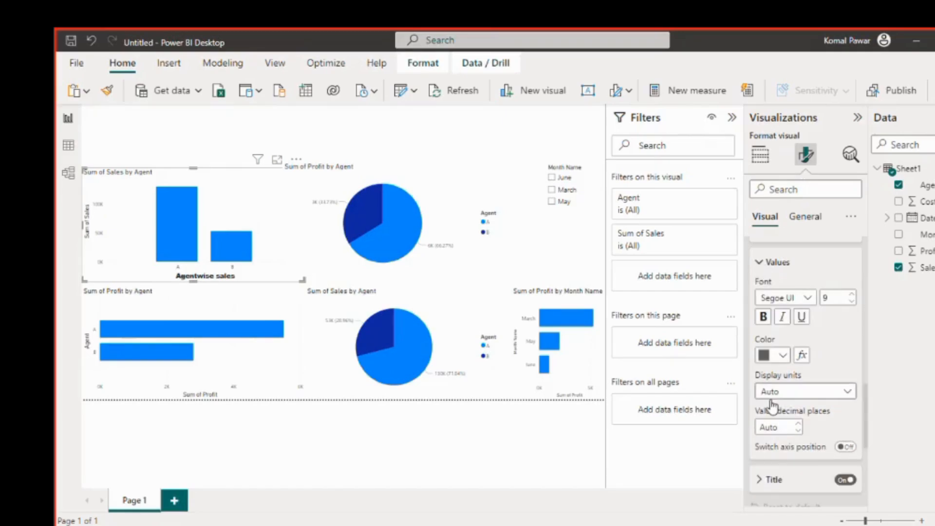
pyautogui.scroll(-3, 779, 414)
pyautogui.scroll(-3, 782, 422)
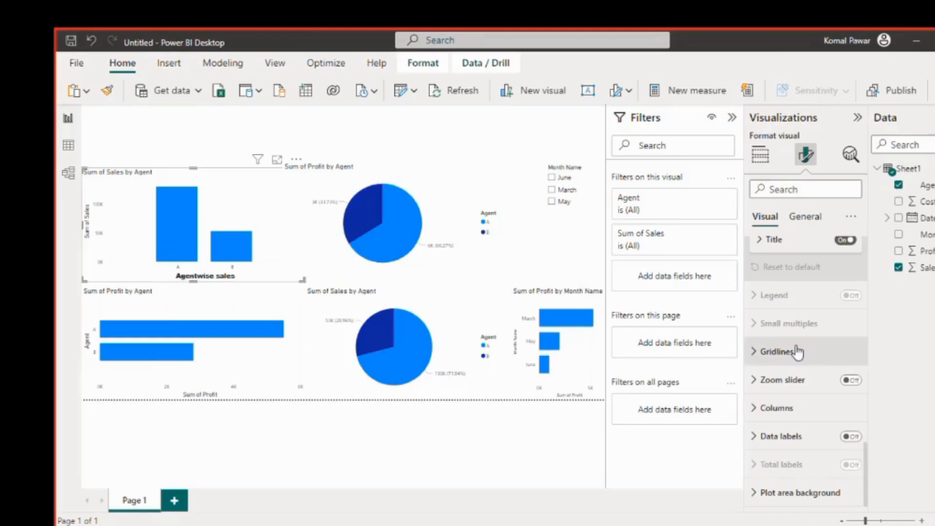
pyautogui.click(759, 155)
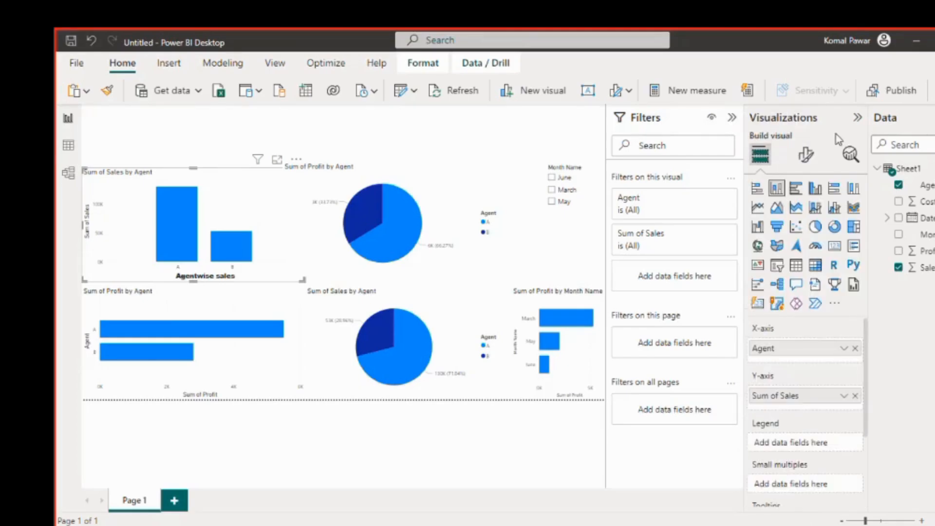
pyautogui.scroll(-4, 817, 469)
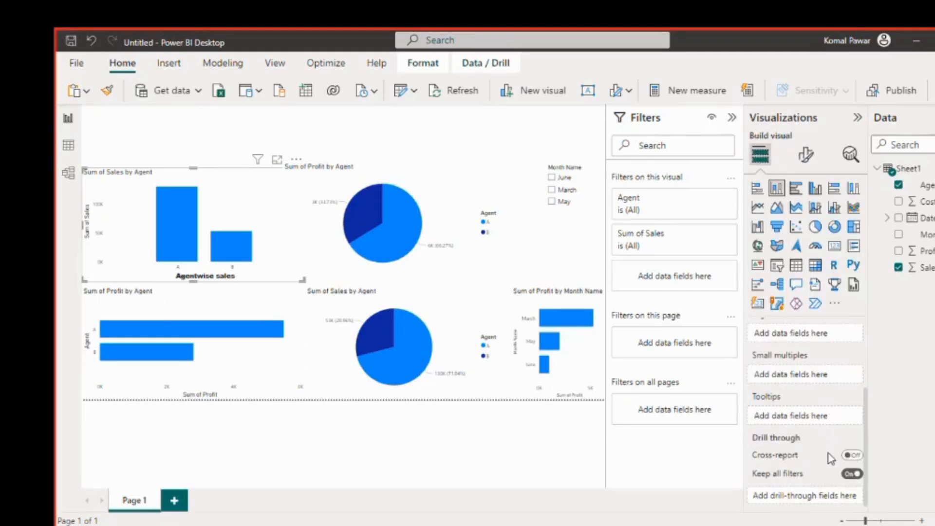
pyautogui.click(417, 144)
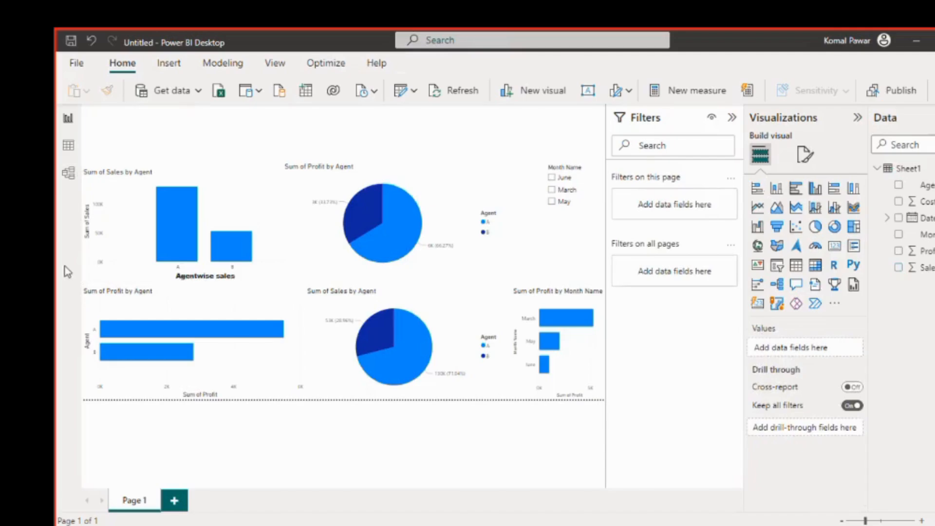
# Copy the formatting of the Sum of Sales by Agent column chart to the Sum of Profit by Agent bar chart with Format painter
pyautogui.click(224, 185)
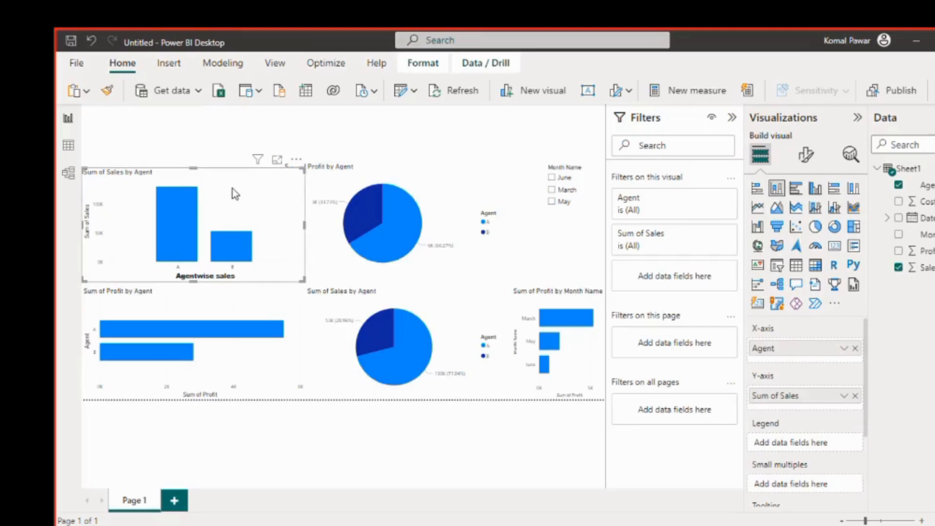
pyautogui.click(107, 92)
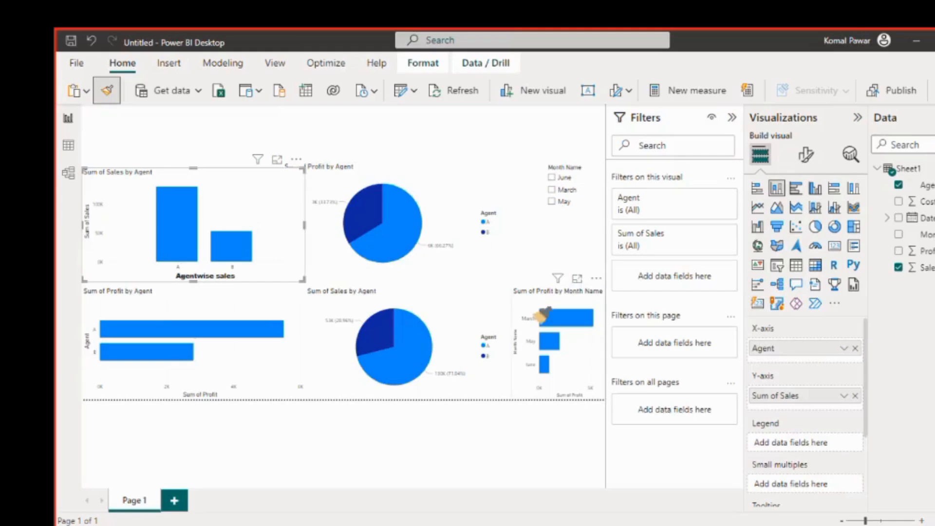
pyautogui.click(248, 307)
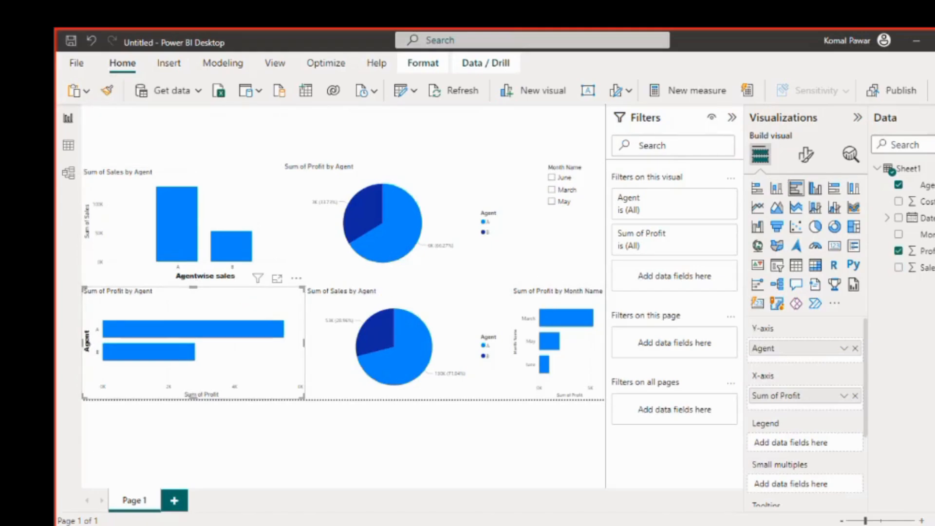
pyautogui.click(200, 445)
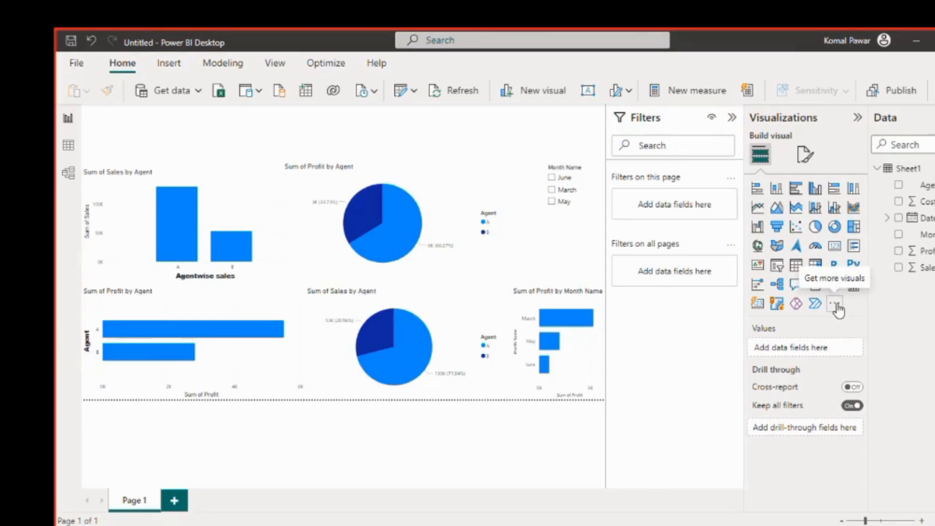
# Convert the Sum of Sales by Agent pie chart into a waterfall chart, trying it as a table first
pyautogui.click(438, 305)
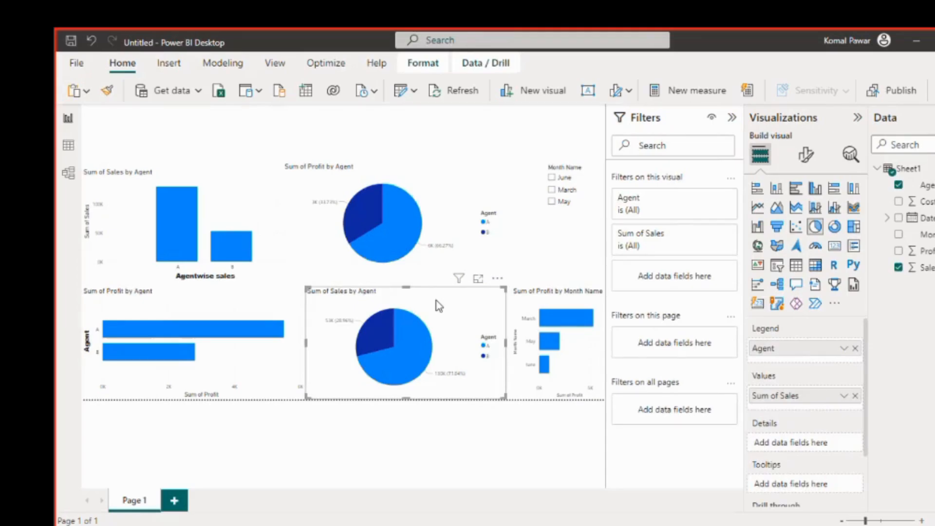
pyautogui.click(795, 266)
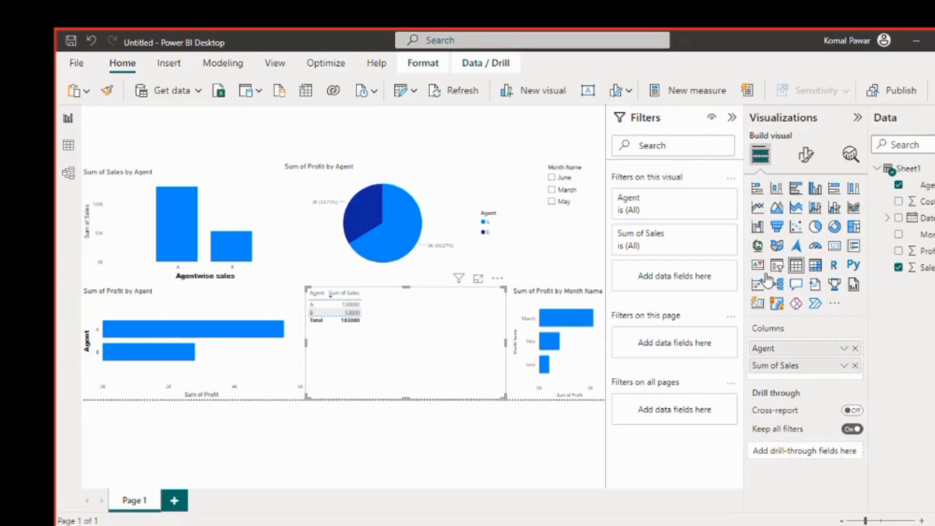
pyautogui.click(762, 231)
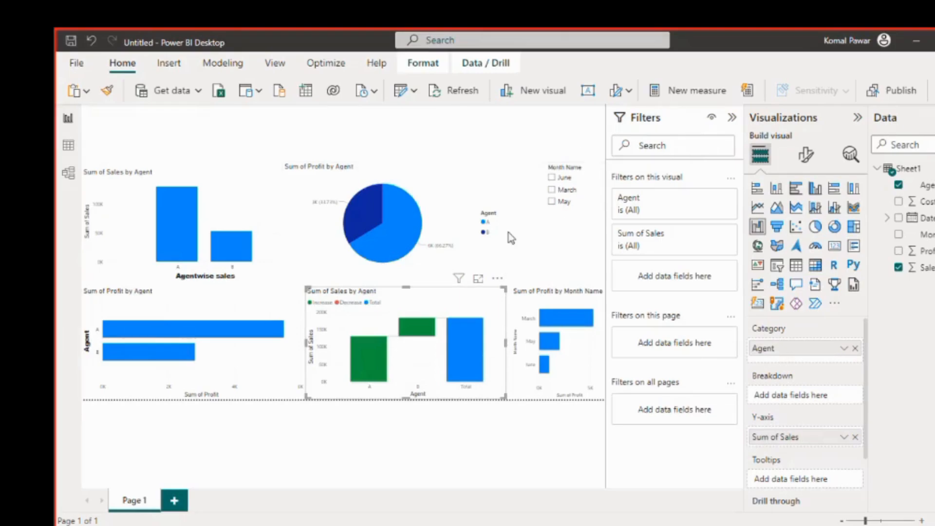
pyautogui.click(543, 246)
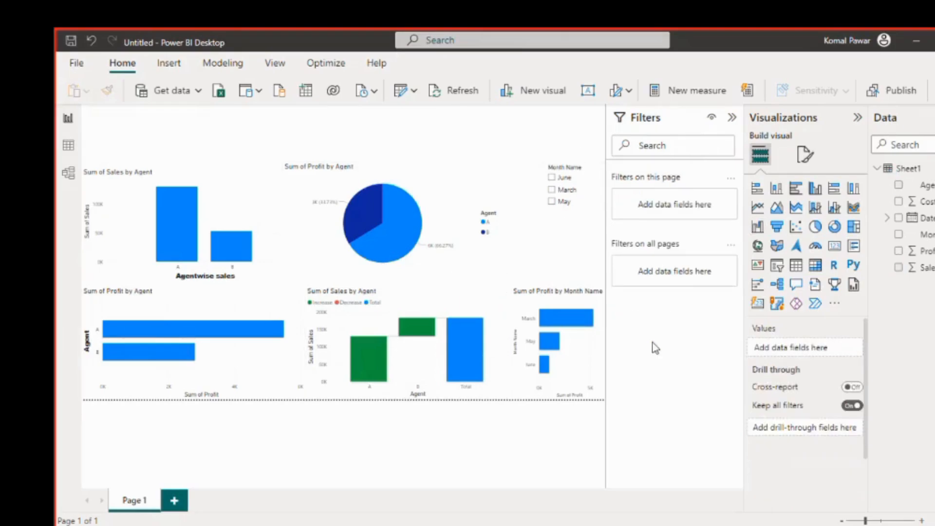
# Add a card visual for the Profit field, shrinking it and placing it just below the Month Name slicer
pyautogui.click(835, 253)
pyautogui.moveTo(226, 139); pyautogui.dragTo(493, 177)
pyautogui.moveTo(565, 258); pyautogui.dragTo(441, 202)
pyautogui.moveTo(409, 171); pyautogui.dragTo(568, 238)
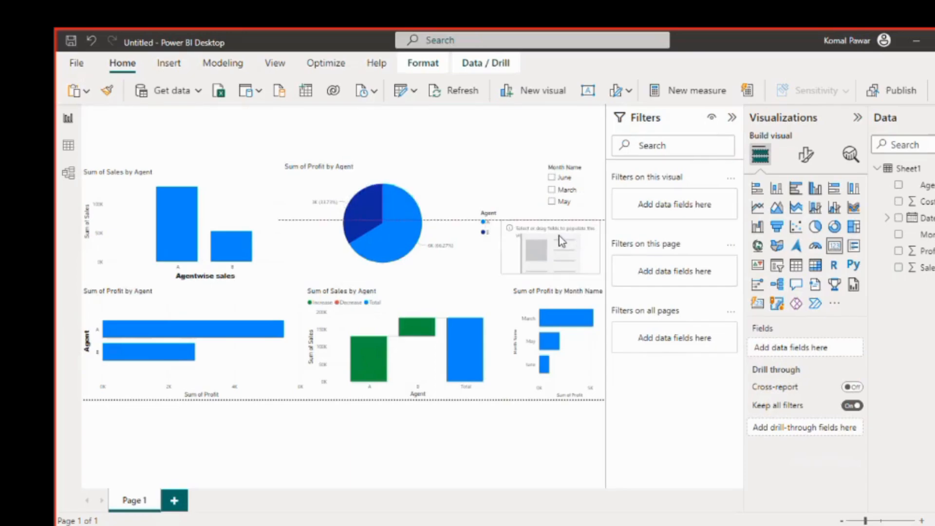
pyautogui.click(898, 250)
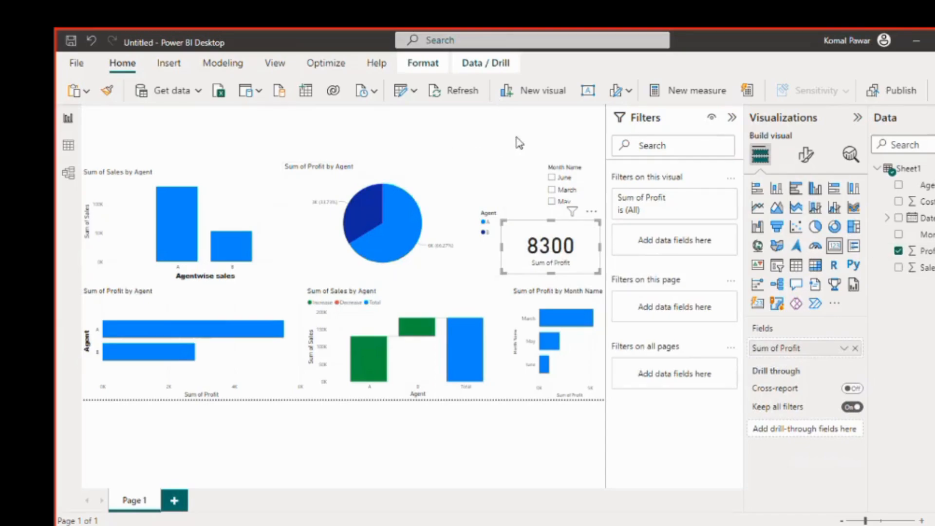
pyautogui.click(517, 141)
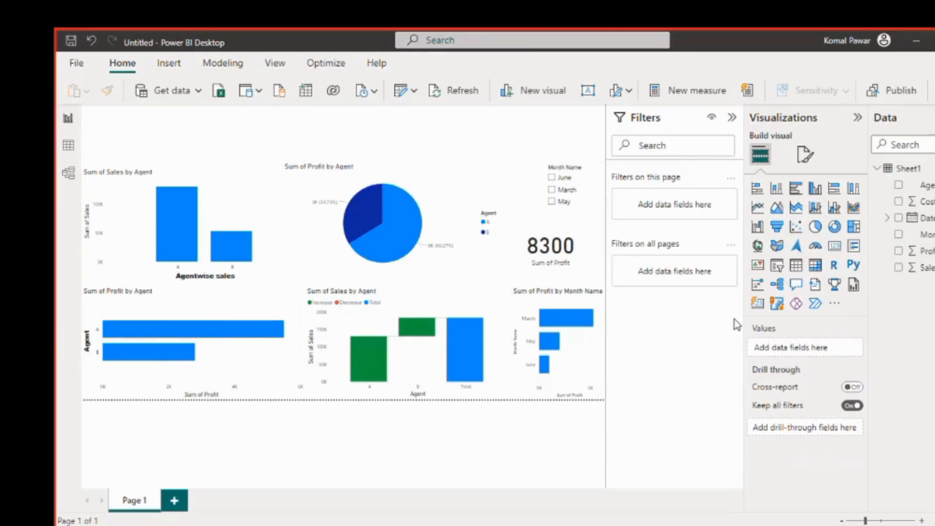
# Test the Month Name slicer by filtering the page to June, followed by March, and clear the selection
pyautogui.click(552, 178)
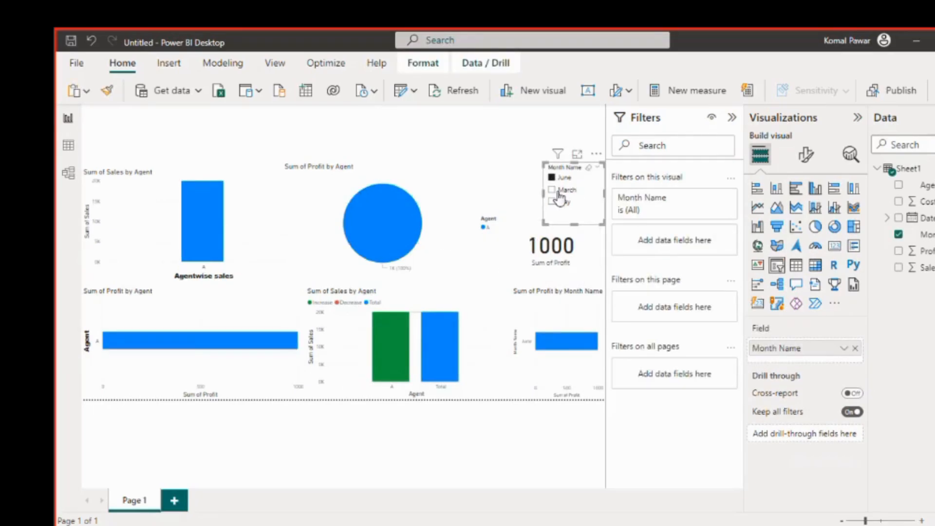
pyautogui.click(559, 192)
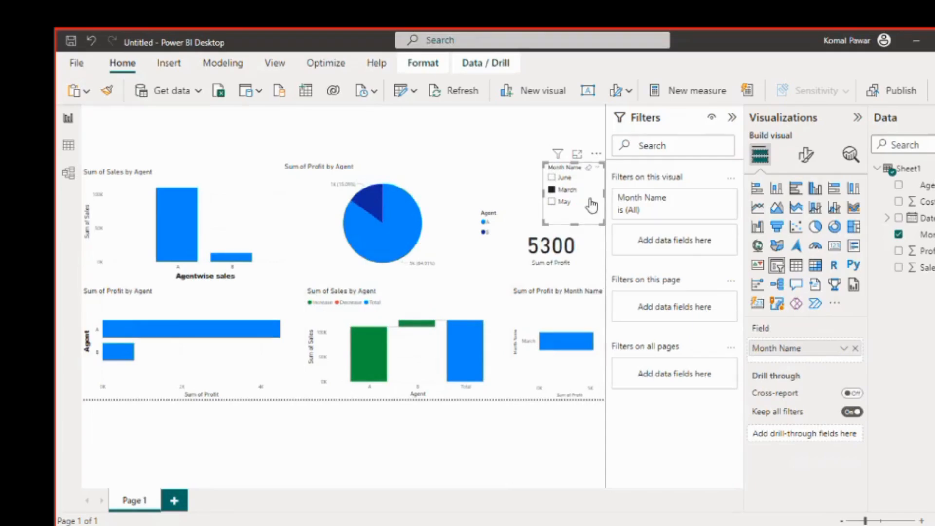
pyautogui.click(587, 170)
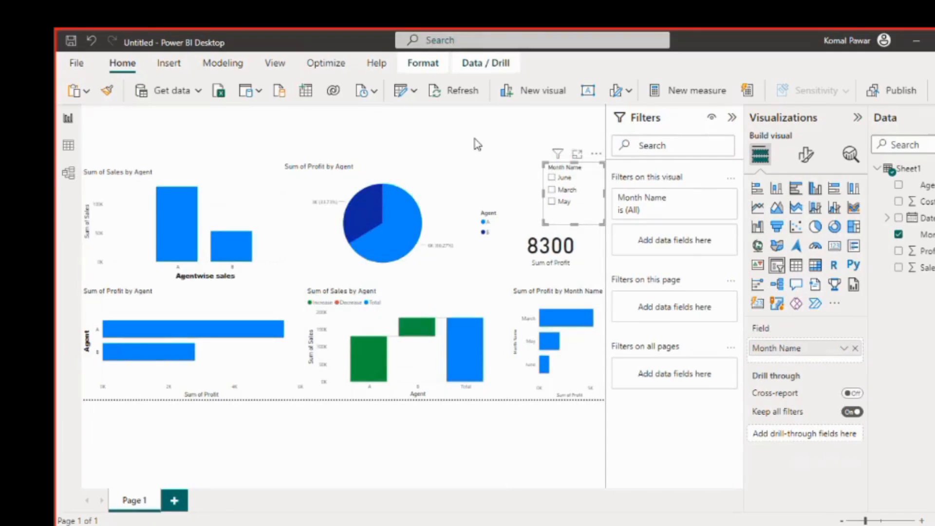
pyautogui.click(477, 143)
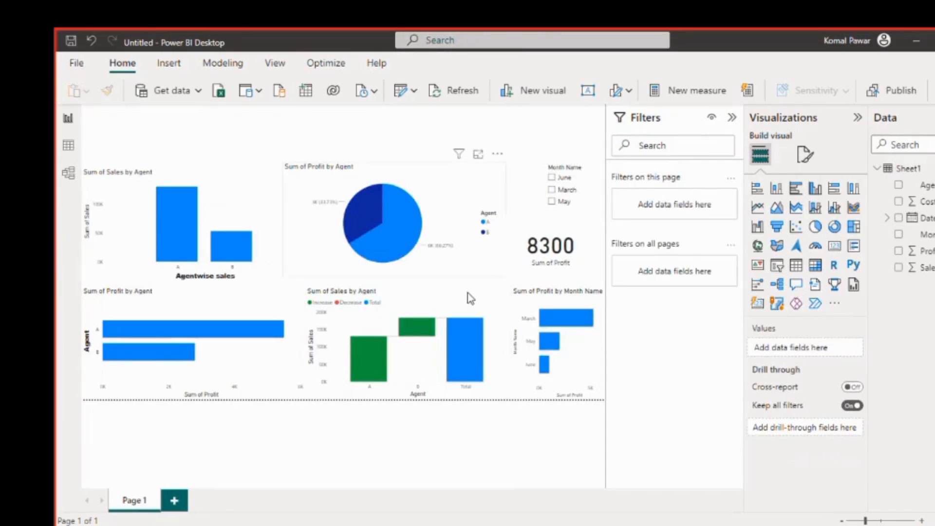